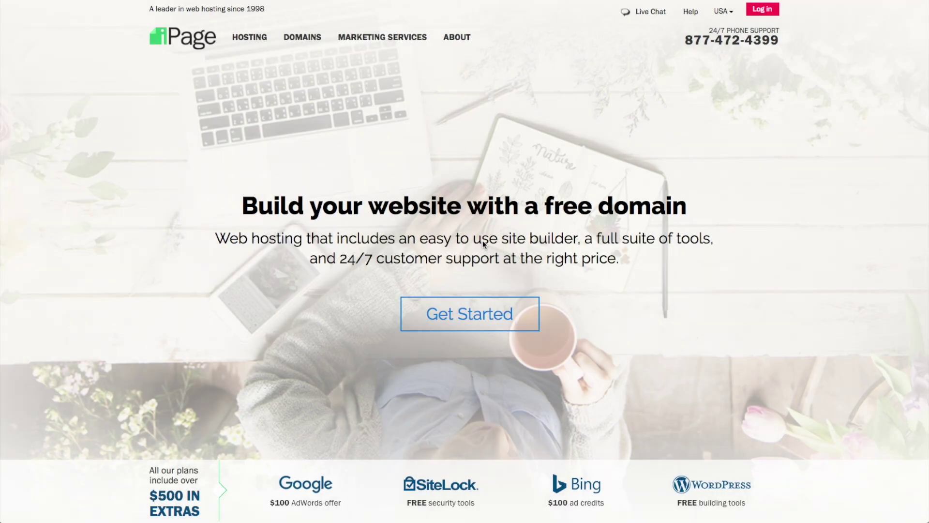
# Go from Hosting to the WordPress Hosting page and sign up for the WP Starter plan at $3.75/mo
pyautogui.click(253, 43)
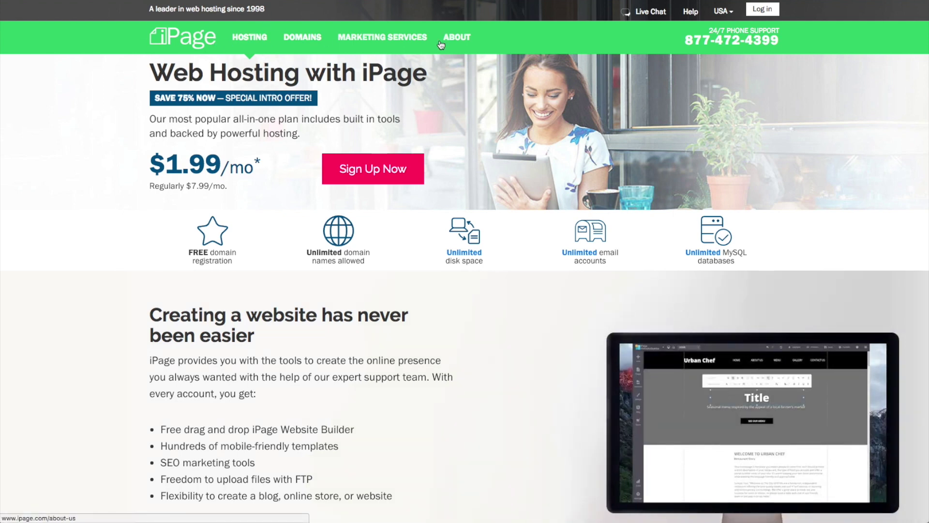
pyautogui.scroll(-15, 241, 229)
pyautogui.scroll(-10, 242, 230)
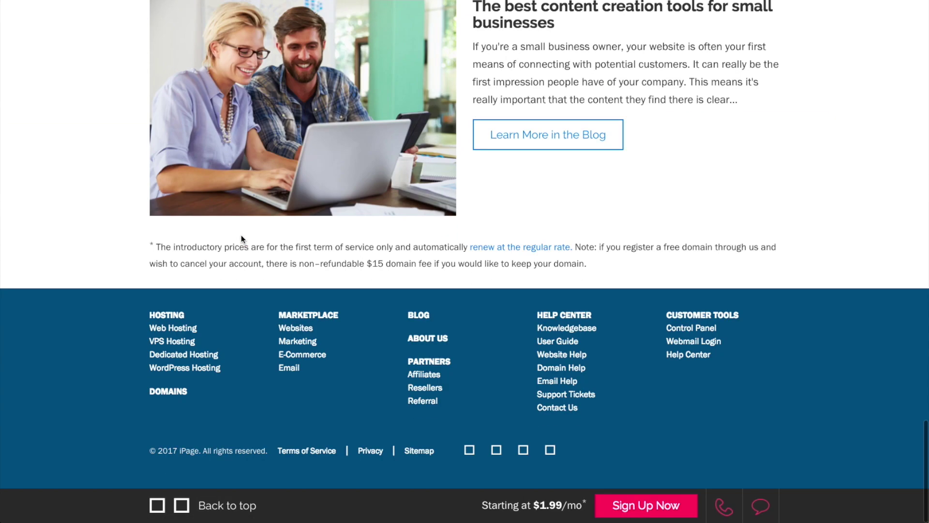
pyautogui.click(192, 372)
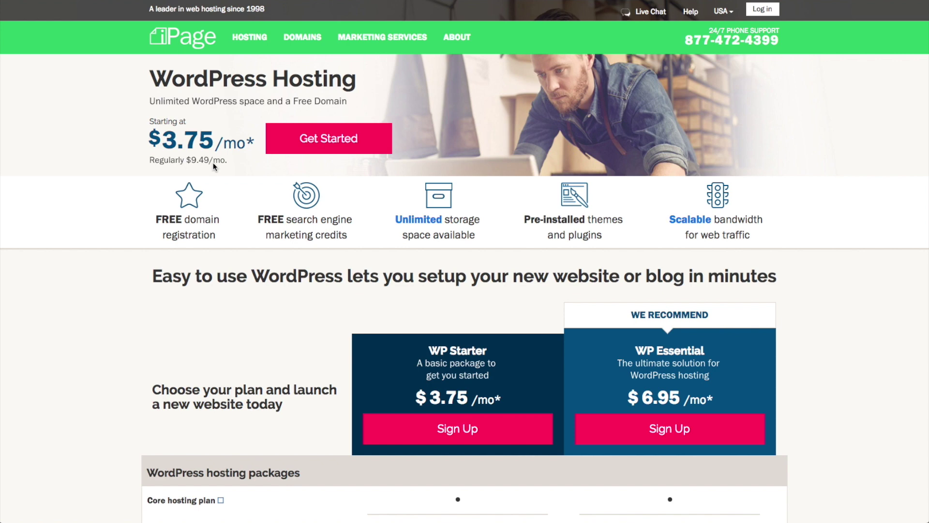
pyautogui.scroll(-7, 214, 166)
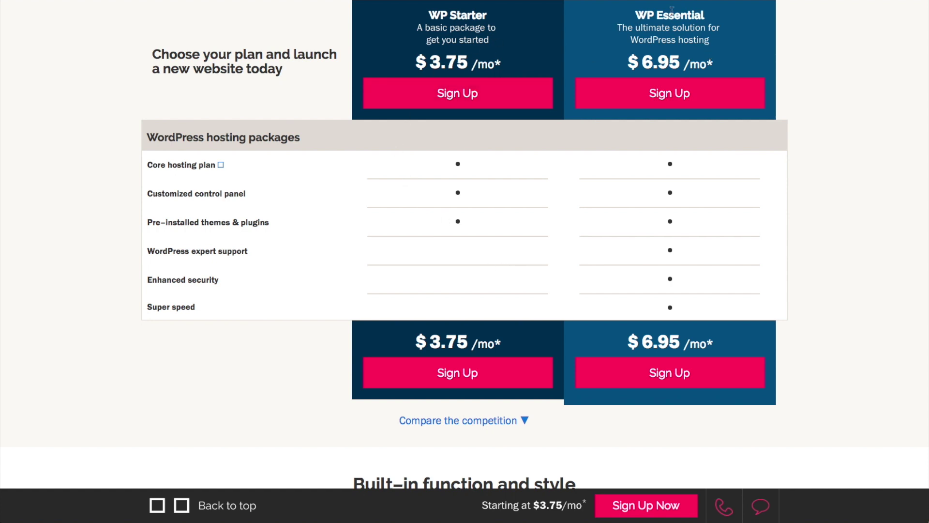
pyautogui.click(459, 377)
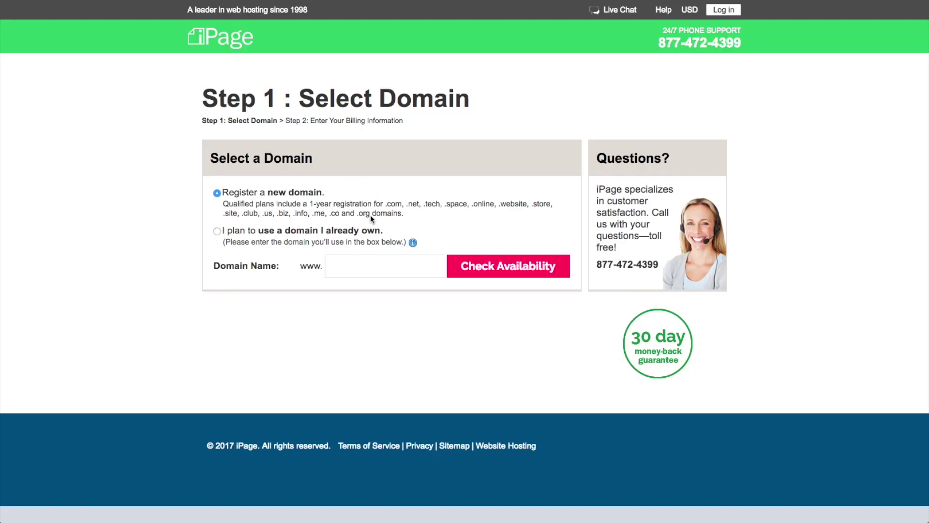
# Check realtestsite.com, find it unavailable, and continue with realtestsite.tech as the domain instead
pyautogui.click(378, 267)
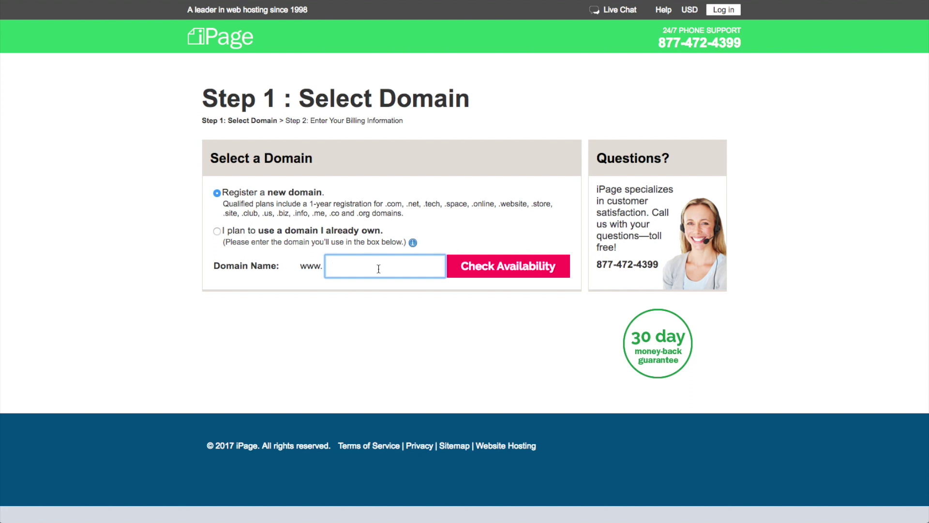
pyautogui.write('realtestsite.com')
pyautogui.click(508, 275)
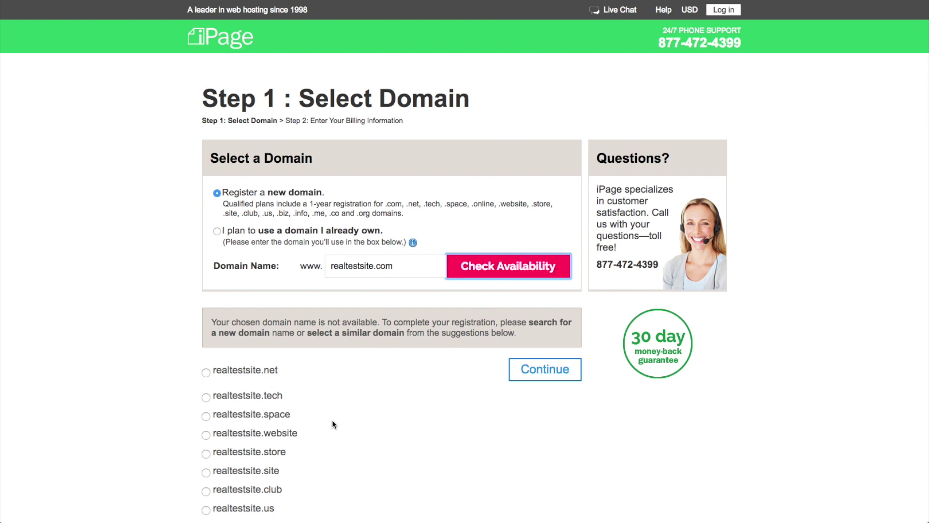
pyautogui.scroll(-1, 375, 419)
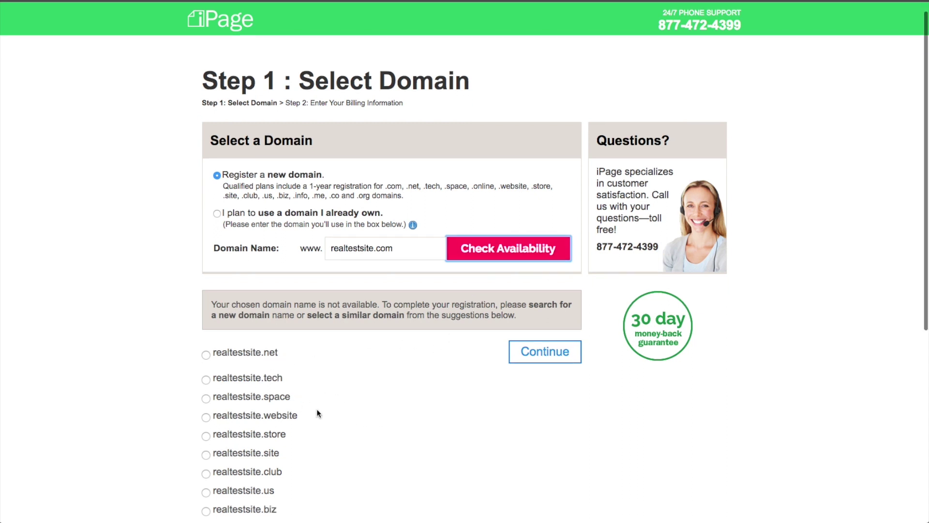
pyautogui.click(206, 379)
pyautogui.click(550, 353)
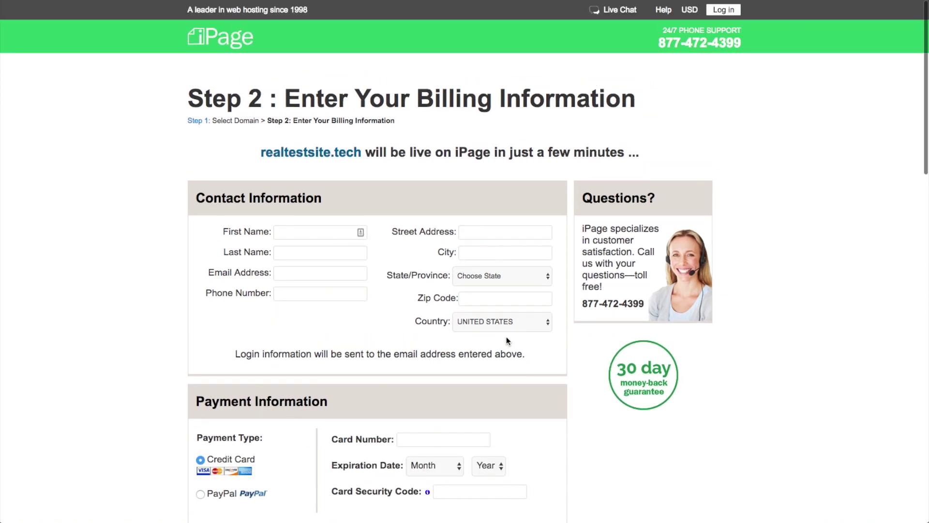
# Review the WP Starter billing terms and keep the 12-month term at $45.00
pyautogui.click(300, 233)
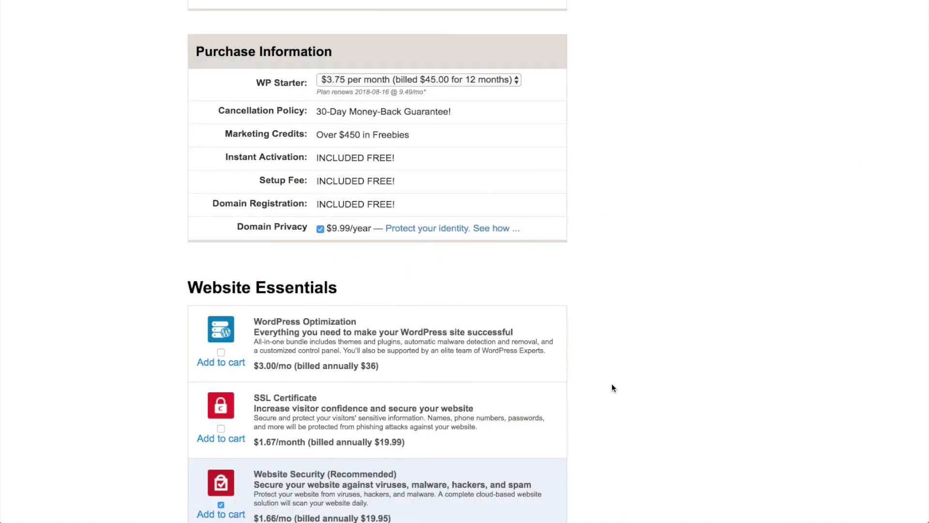
pyautogui.click(514, 80)
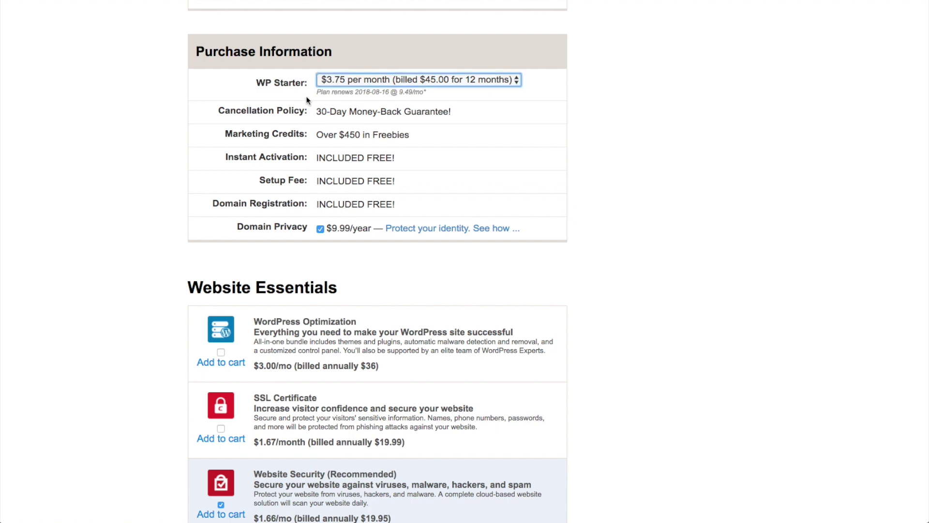
pyautogui.click(459, 79)
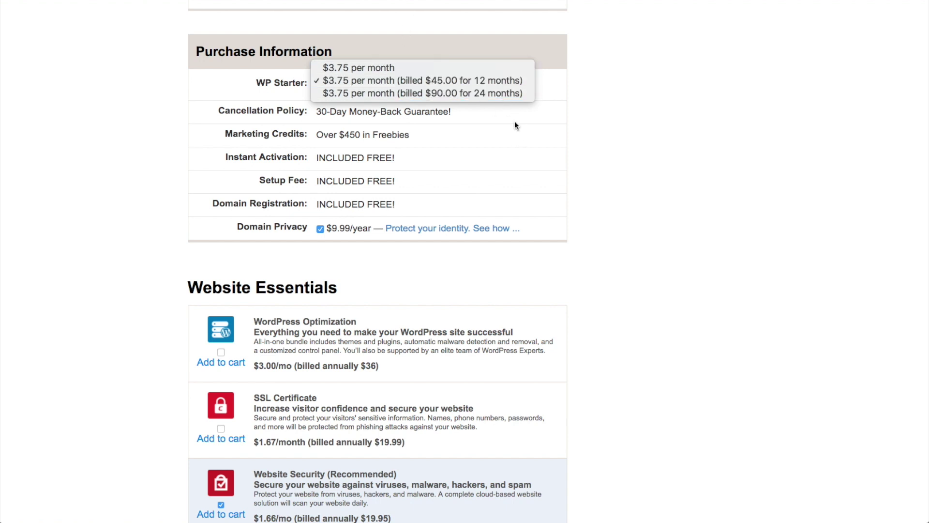
pyautogui.click(526, 150)
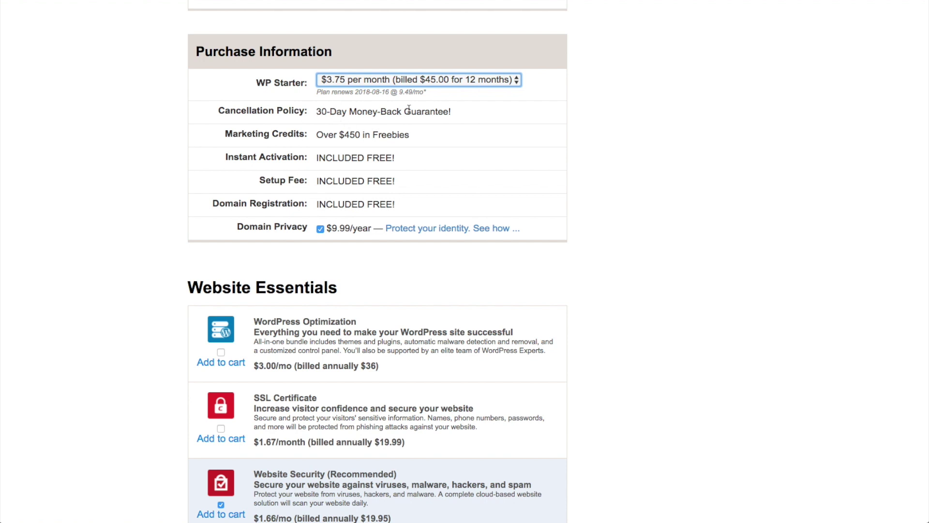
pyautogui.scroll(-2, 516, 155)
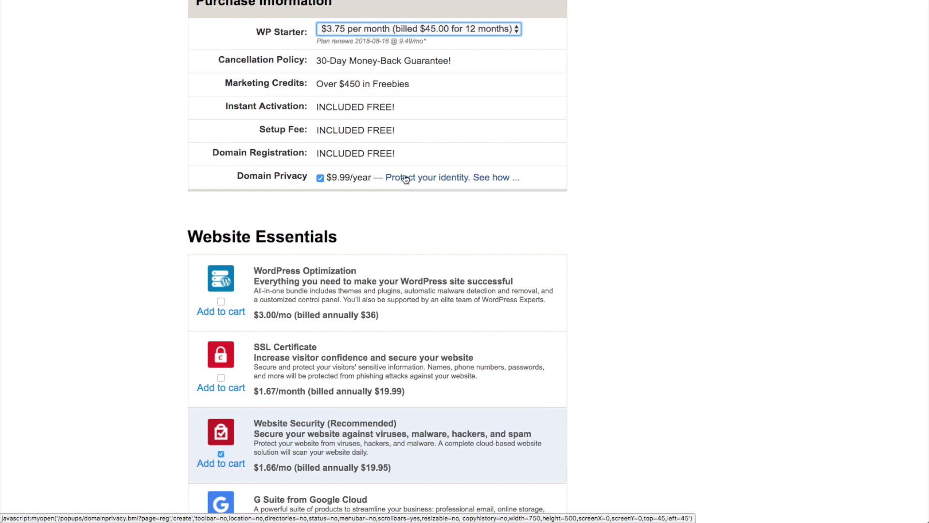
pyautogui.scroll(-1, 413, 226)
# Uncheck Site Backup & Restore to bring the total to $74.94, then submit the order
pyautogui.scroll(-4, 413, 228)
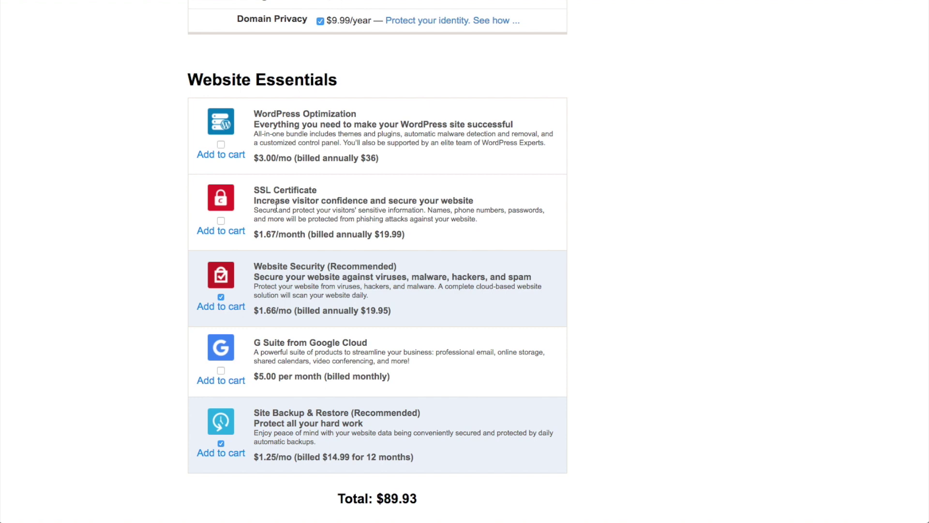
pyautogui.scroll(-2, 399, 292)
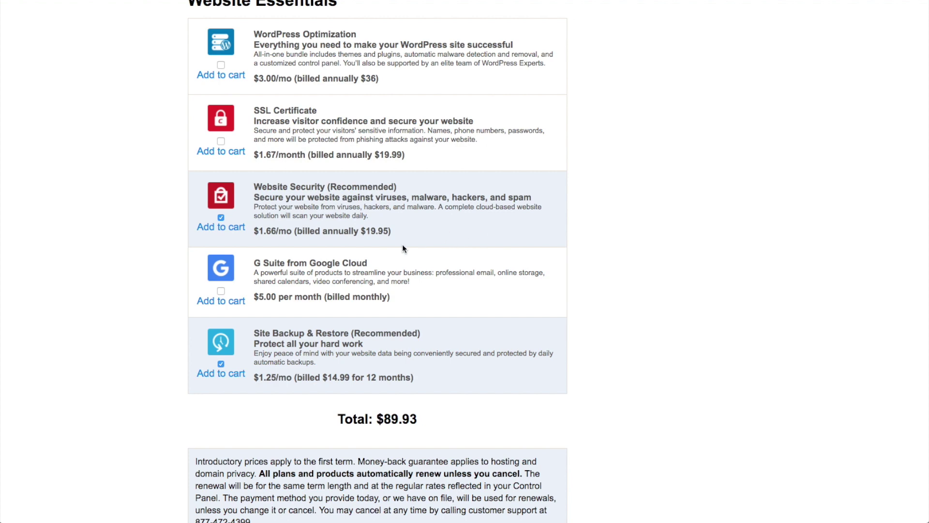
pyautogui.scroll(-2, 415, 240)
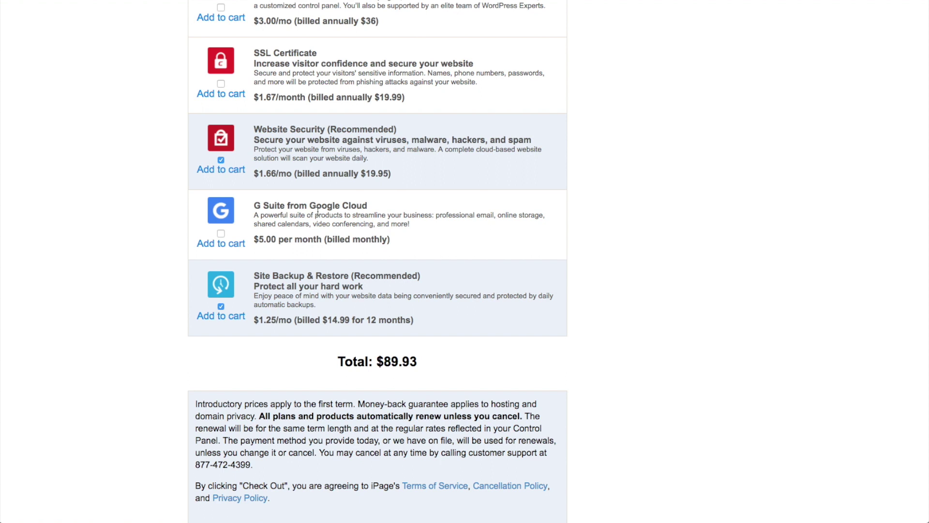
pyautogui.scroll(-2, 317, 212)
pyautogui.click(221, 254)
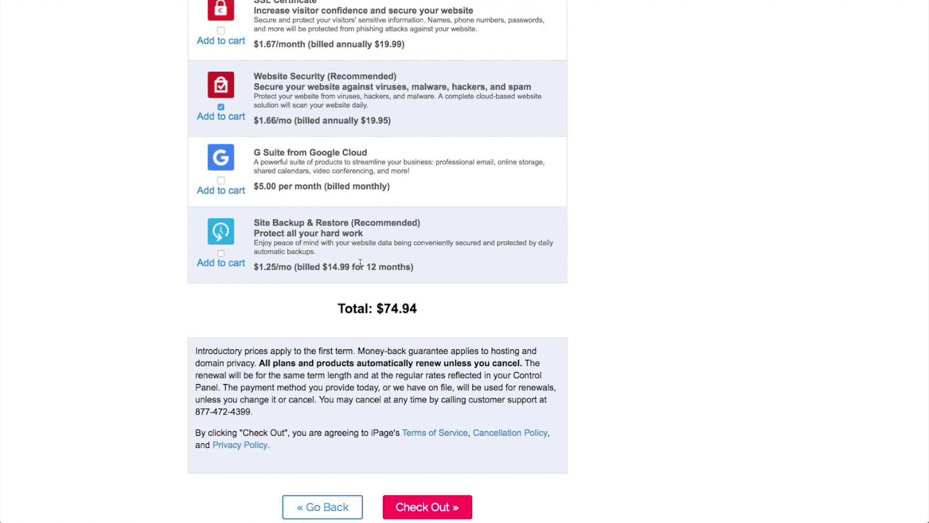
pyautogui.scroll(-3, 430, 305)
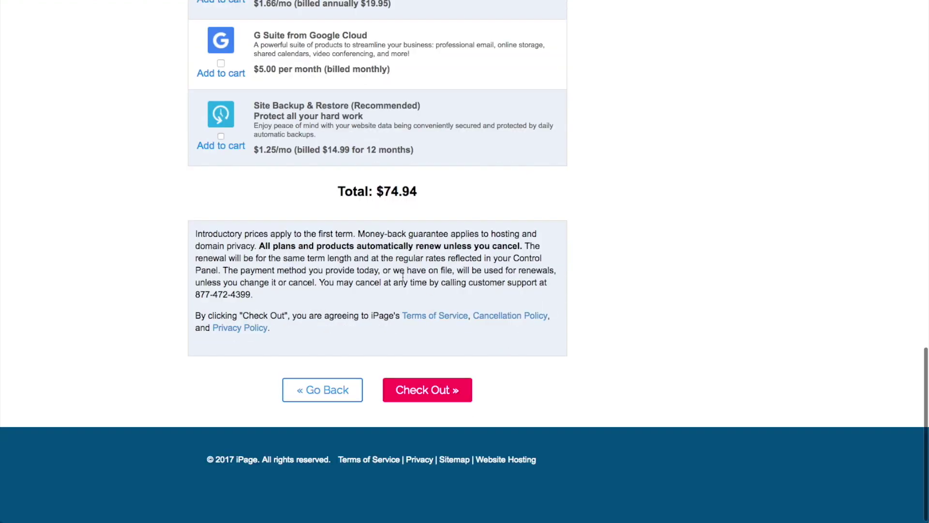
pyautogui.click(437, 393)
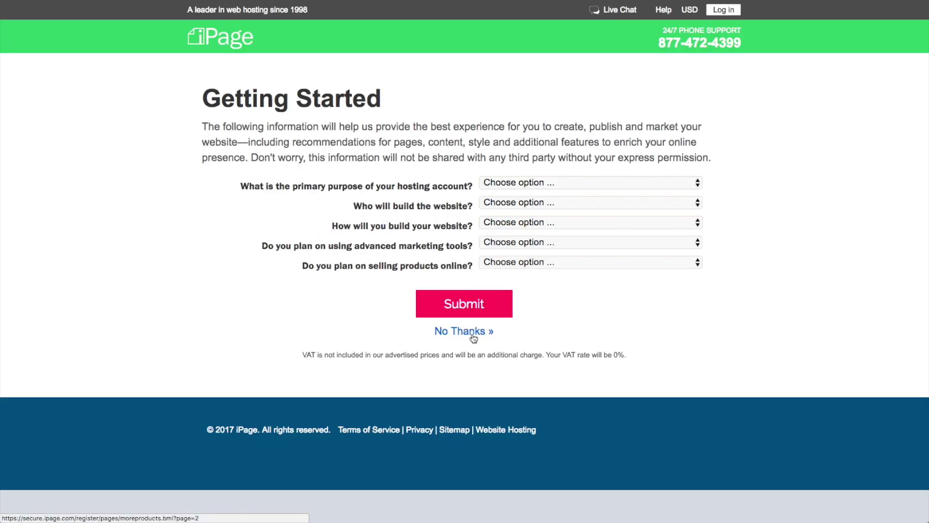
# Skip the Getting Started questionnaire, decline all add-on offers, and log in to the new account
pyautogui.click(473, 337)
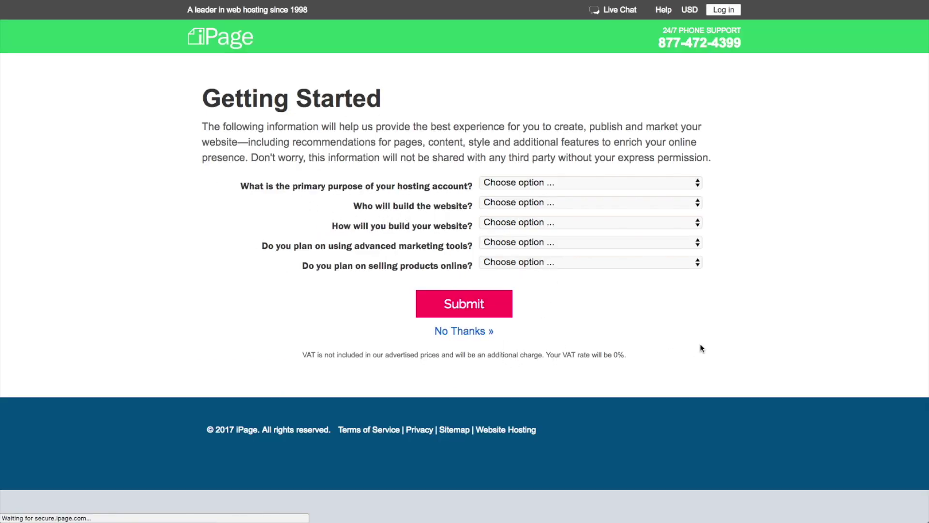
pyautogui.scroll(-2, 370, 218)
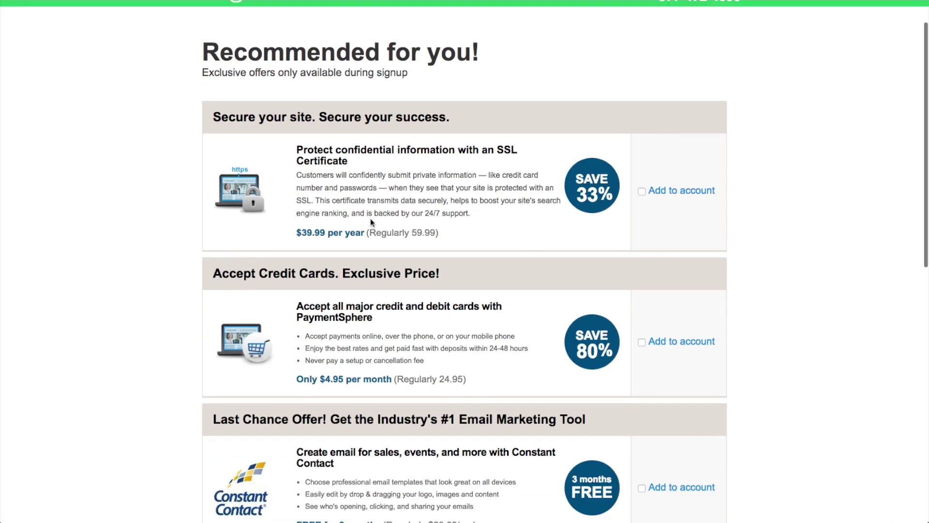
pyautogui.scroll(-3, 677, 293)
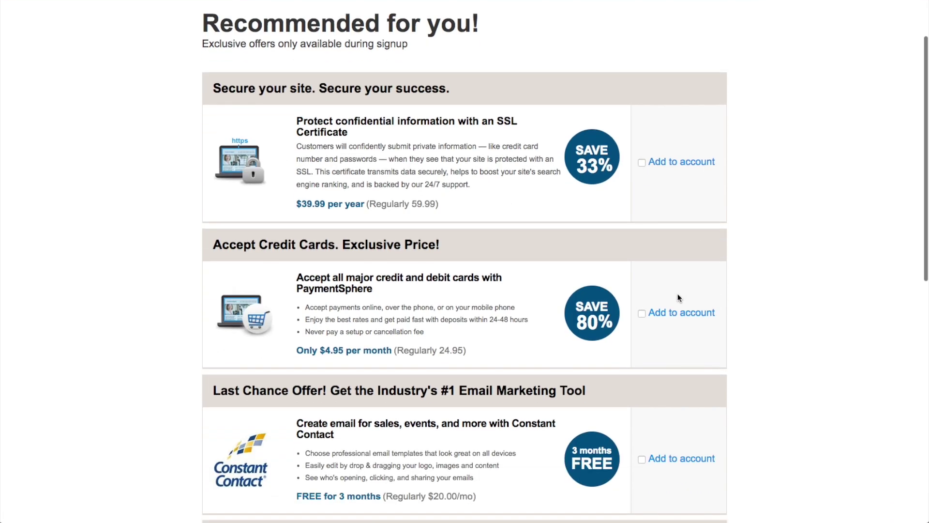
pyautogui.scroll(-5, 677, 296)
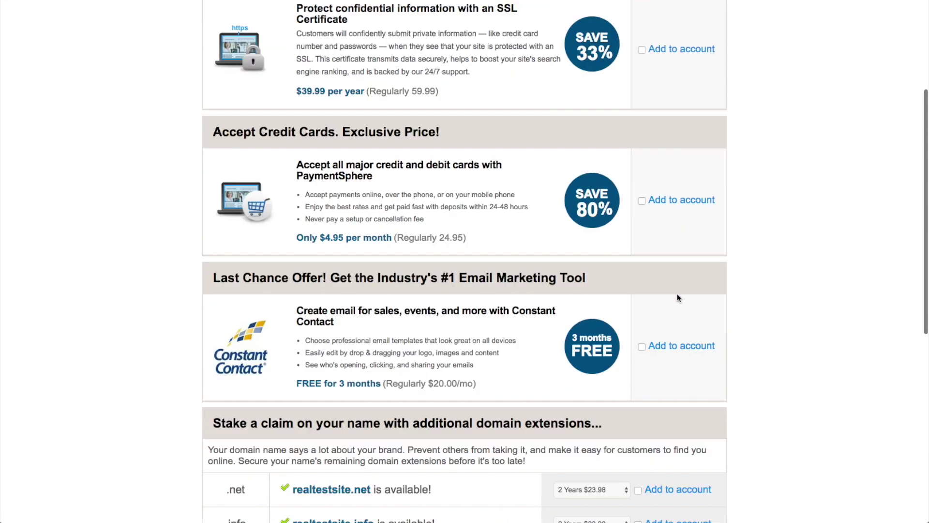
pyautogui.scroll(-5, 677, 297)
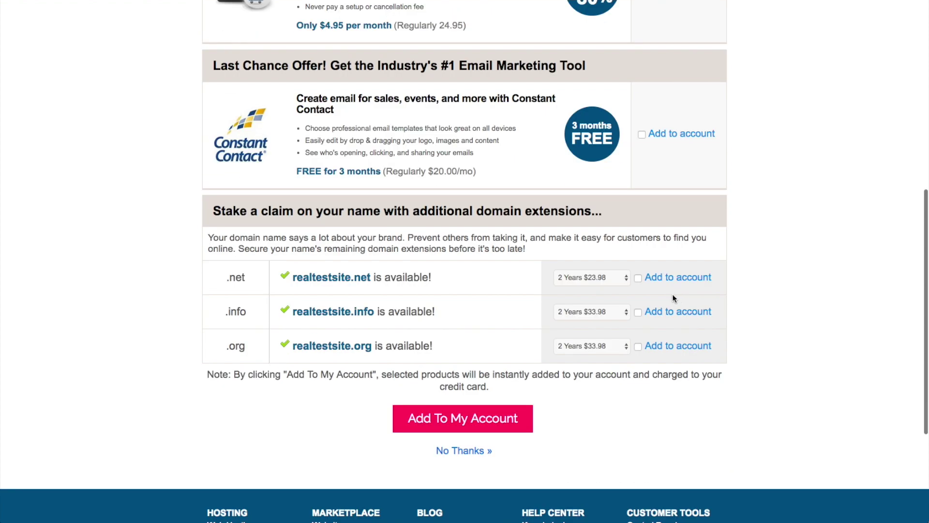
pyautogui.click(472, 451)
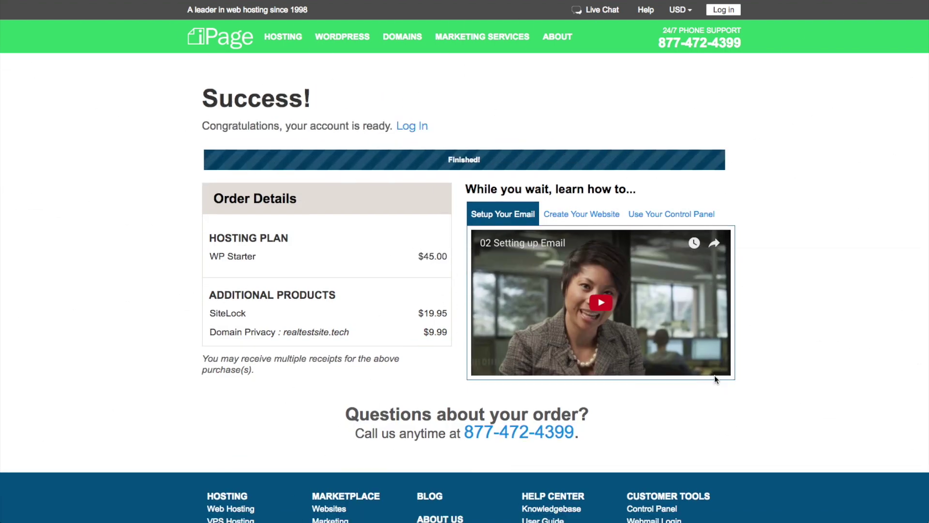
pyautogui.click(412, 127)
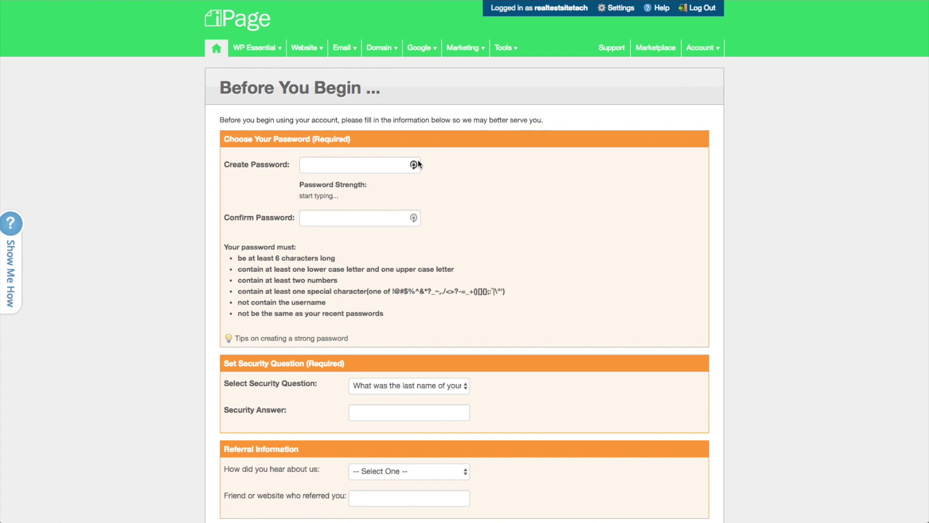
# Paste the new password into both password fields, agree to the Terms of Service, and continue
pyautogui.click(346, 165)
pyautogui.rightClick(344, 164)
pyautogui.click(375, 219)
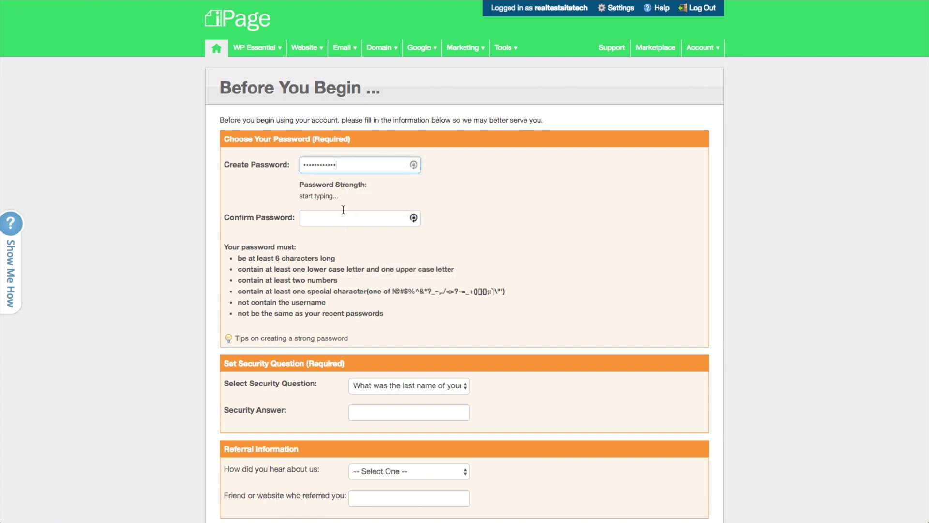
pyautogui.click(332, 217)
pyautogui.rightClick(332, 216)
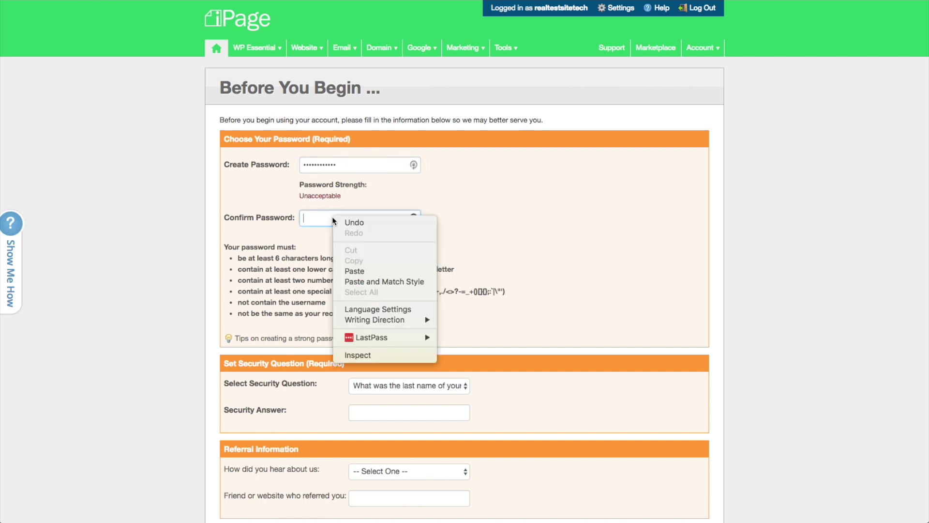
pyautogui.click(359, 269)
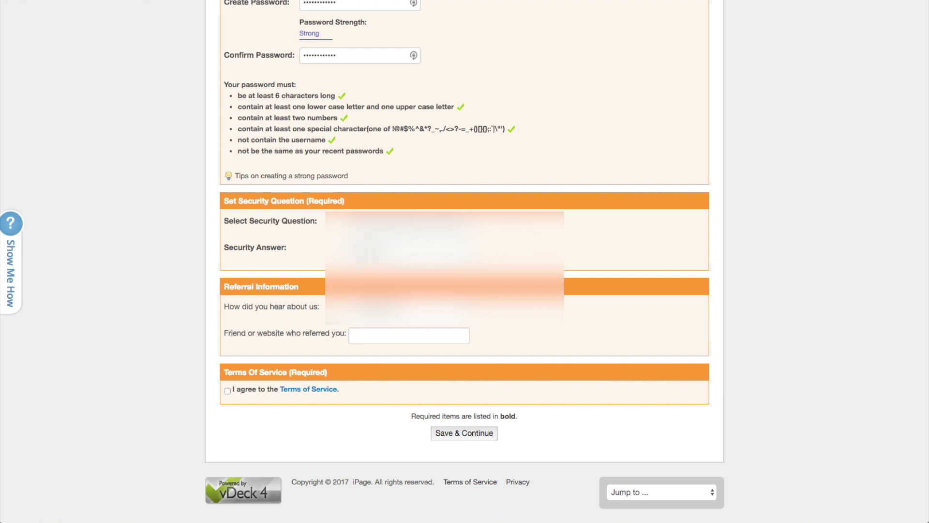
pyautogui.click(227, 391)
pyautogui.click(484, 436)
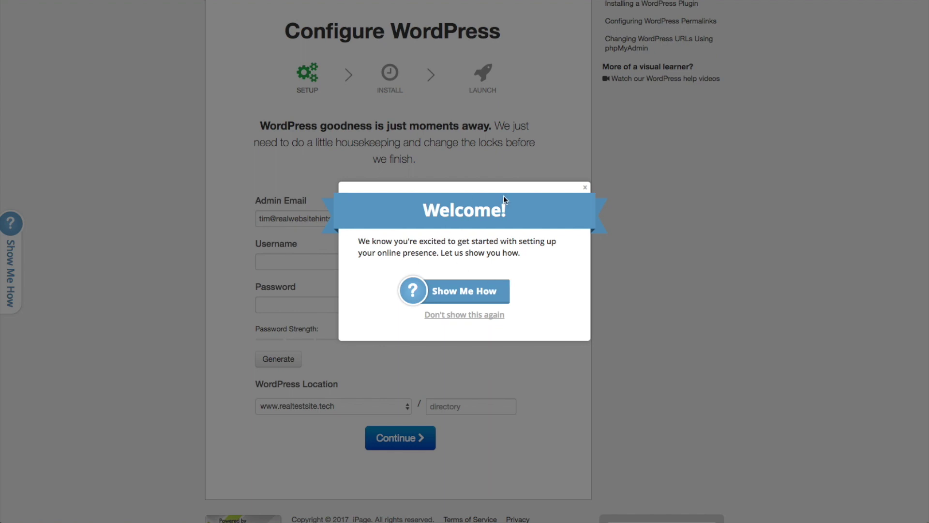
# Dismiss the welcome help panel and move down to the Configure WordPress form
pyautogui.click(475, 292)
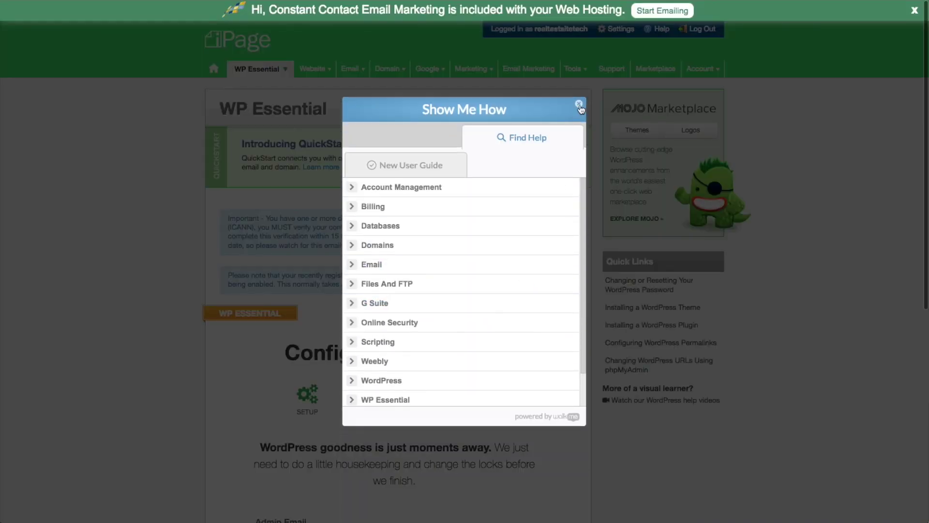
pyautogui.click(579, 105)
pyautogui.scroll(-1, 163, 209)
pyautogui.scroll(-5, 163, 209)
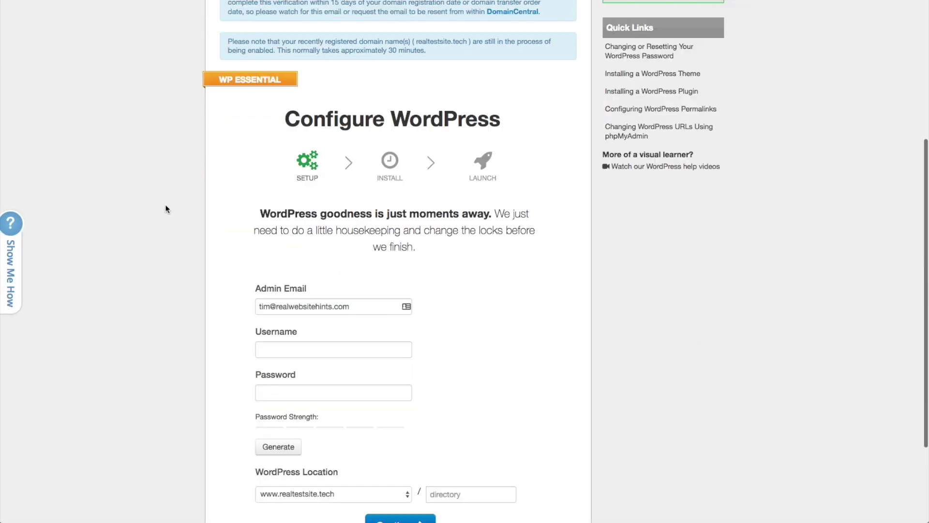
pyautogui.scroll(-2, 165, 209)
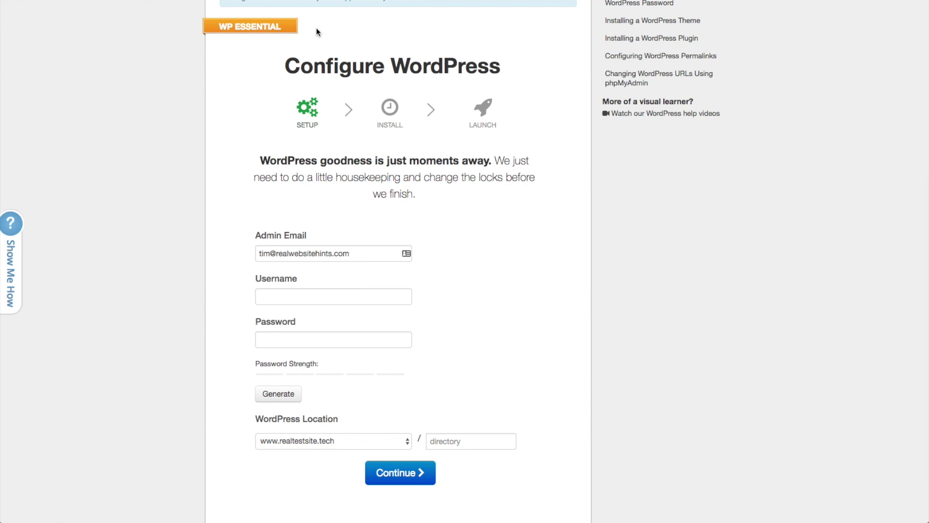
pyautogui.scroll(-2, 484, 182)
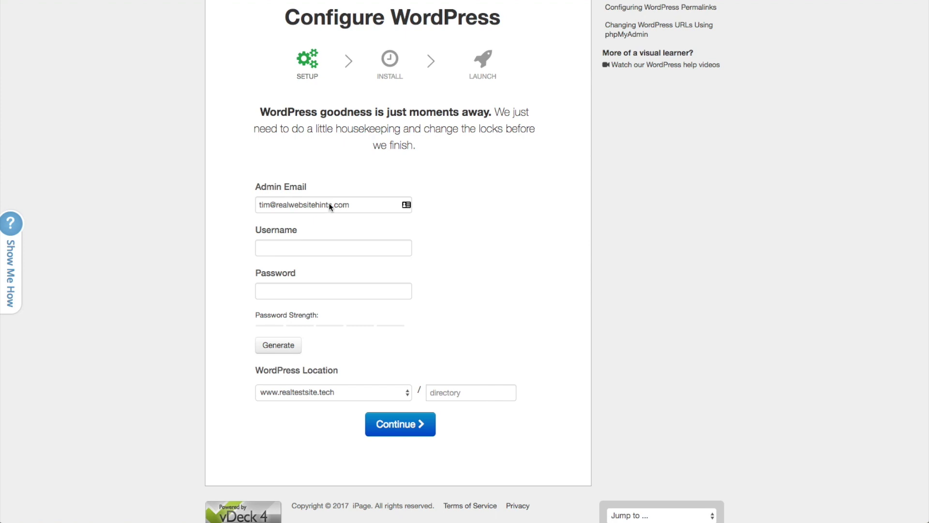
# Enter the WordPress admin username, paste the admin password, and start the installation
pyautogui.click(326, 245)
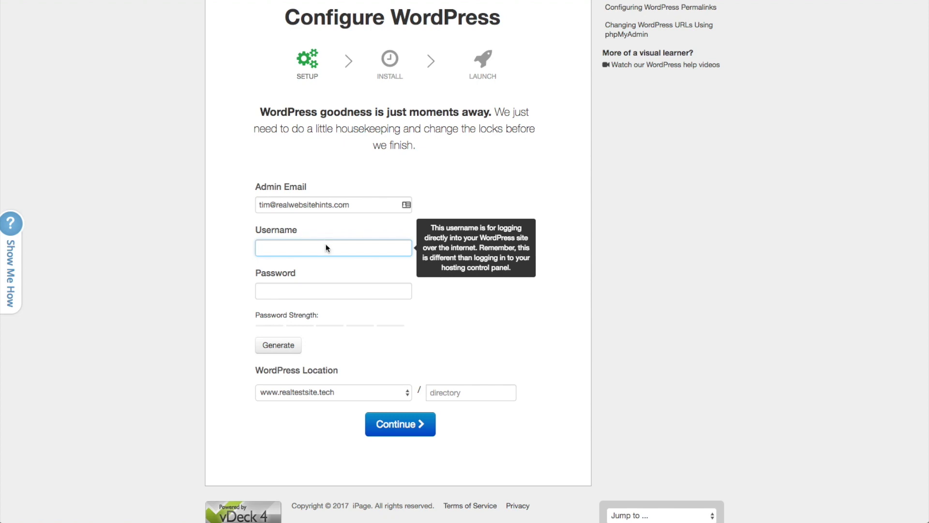
pyautogui.write('timrwh')
pyautogui.press('Tab')
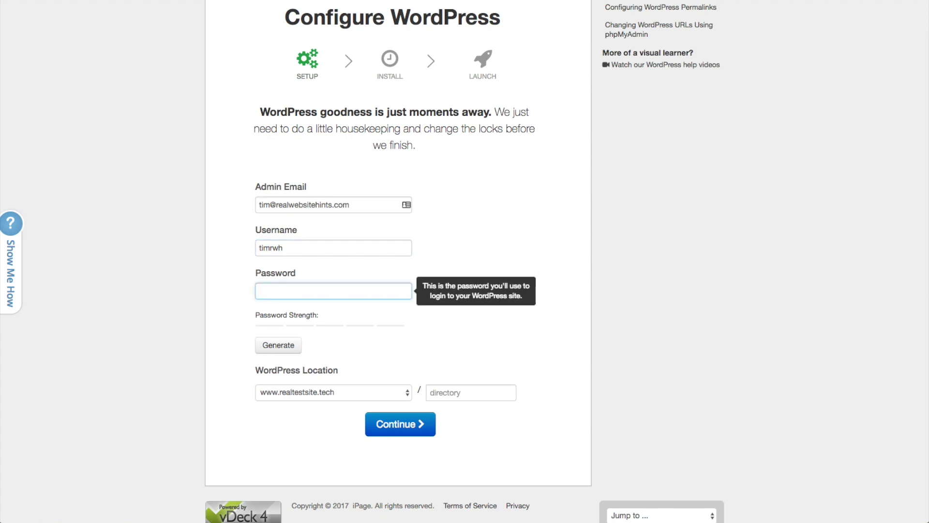
pyautogui.rightClick(310, 289)
pyautogui.click(344, 339)
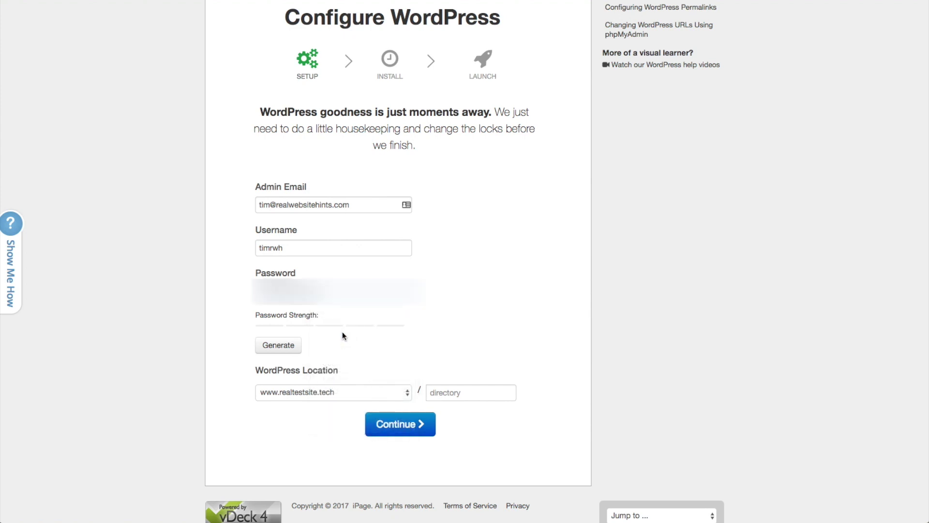
pyautogui.scroll(-1, 344, 335)
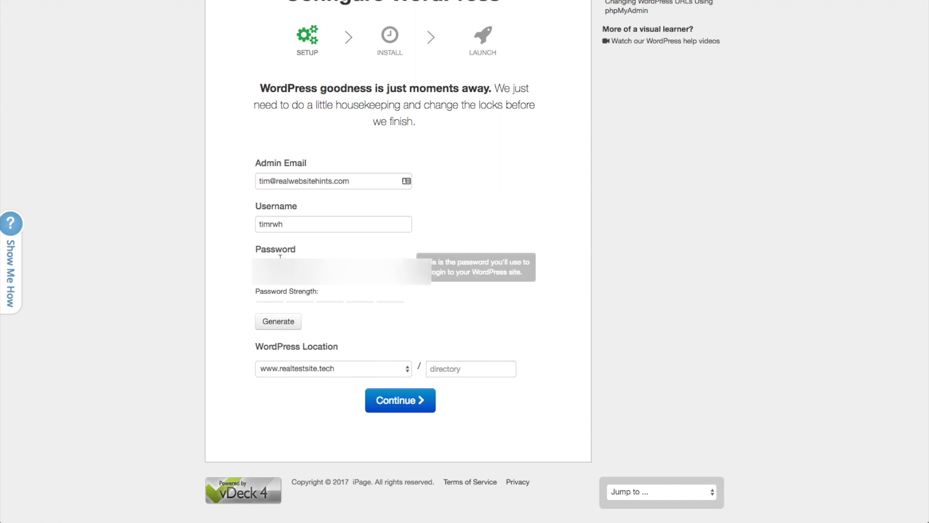
pyautogui.click(398, 408)
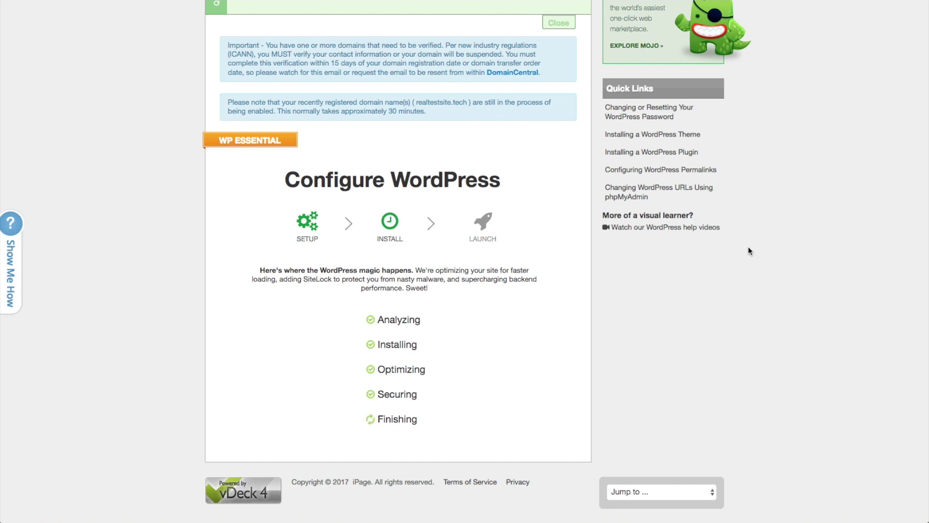
# Scroll back up while the WordPress installation finishes
pyautogui.scroll(3, 808, 289)
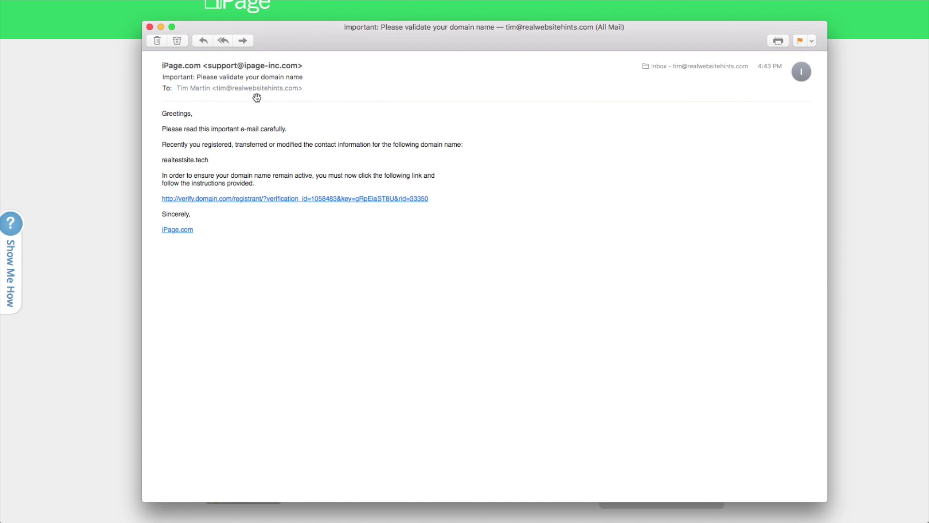
# Verify the domain contact information through the emailed link, then close the validation email
pyautogui.click(260, 202)
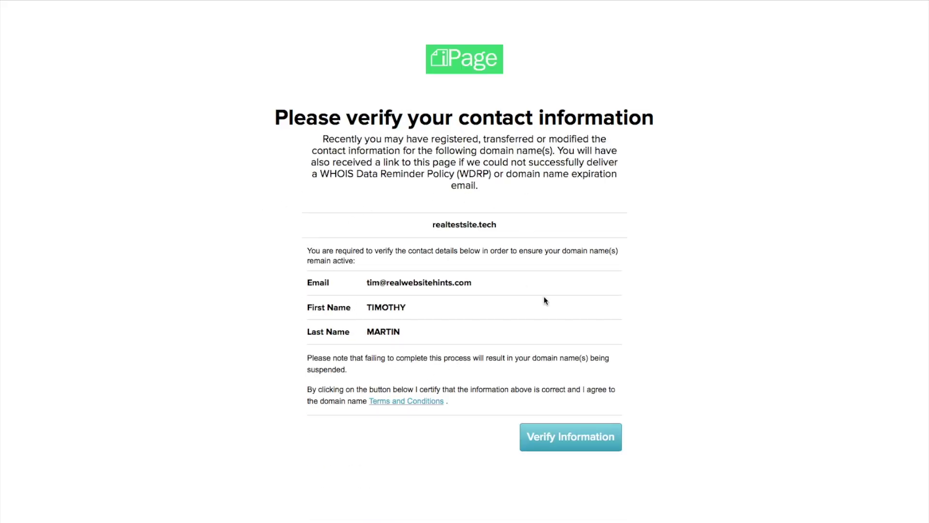
pyautogui.click(604, 442)
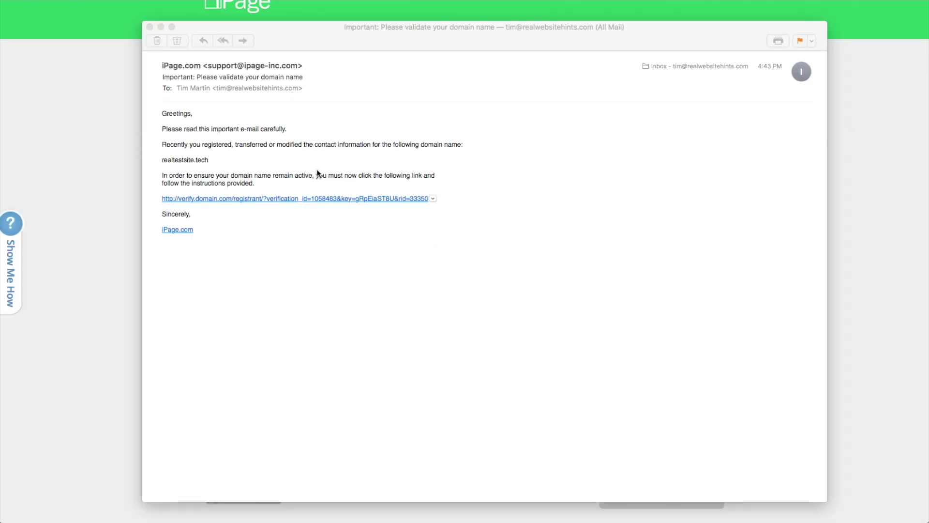
pyautogui.click(150, 27)
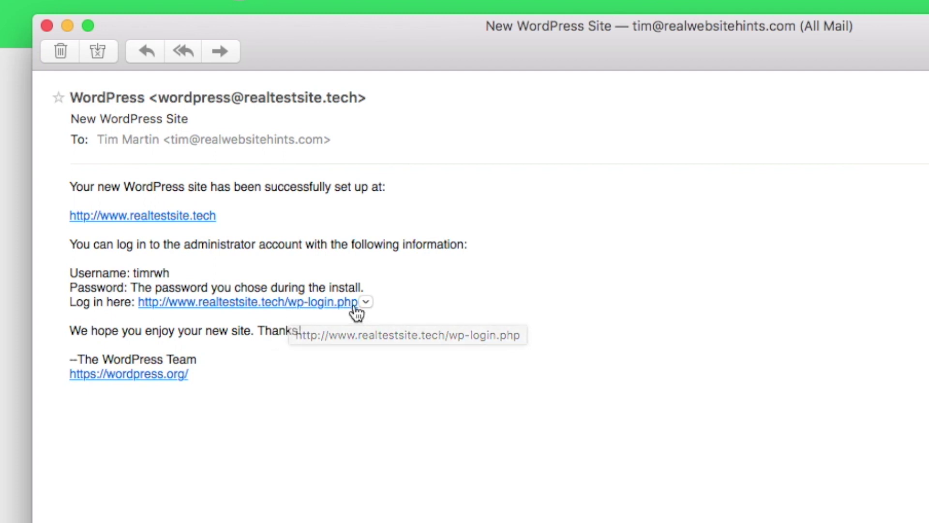
# Copy the wp-login.php link from the New WordPress Site email and open a new browser tab
pyautogui.rightClick(172, 304)
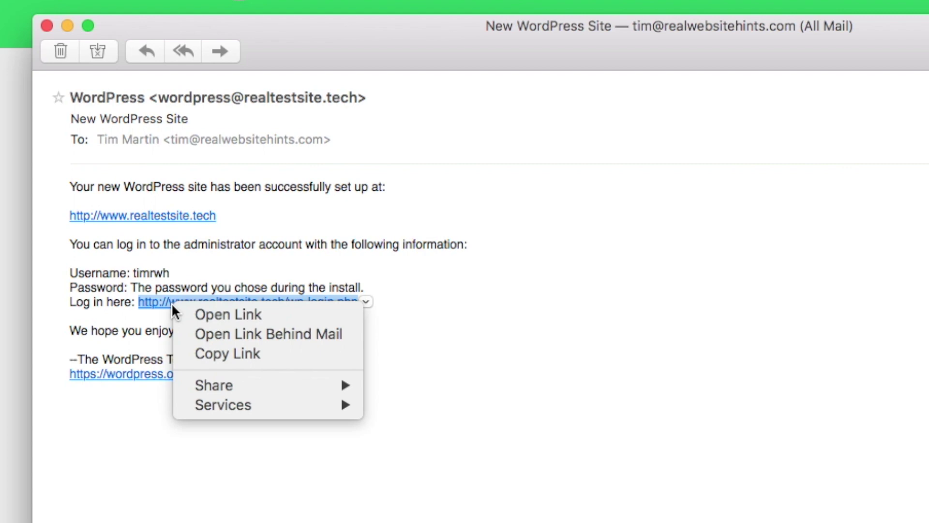
pyautogui.click(241, 353)
pyautogui.click(89, 23)
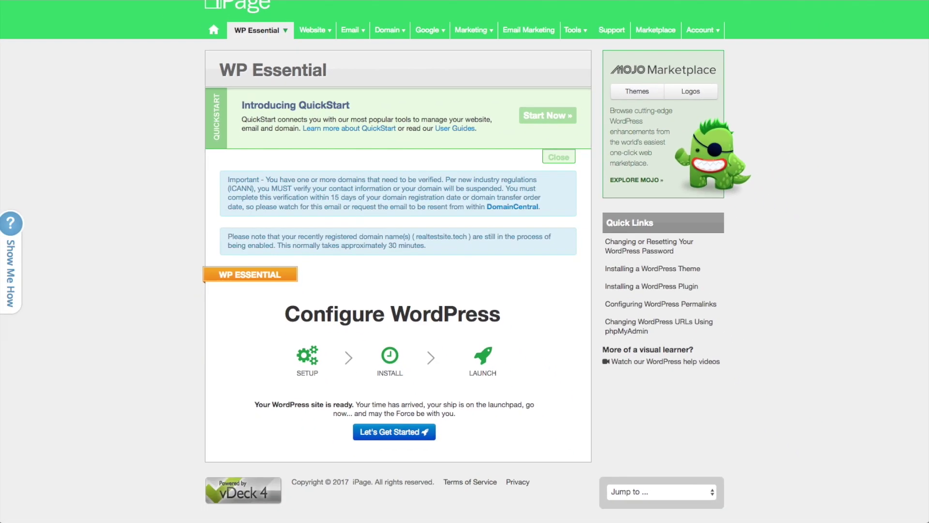
pyautogui.press('super+t')
# Paste the site's wp-login.php address and load the WordPress login page
pyautogui.rightClick(246, 1)
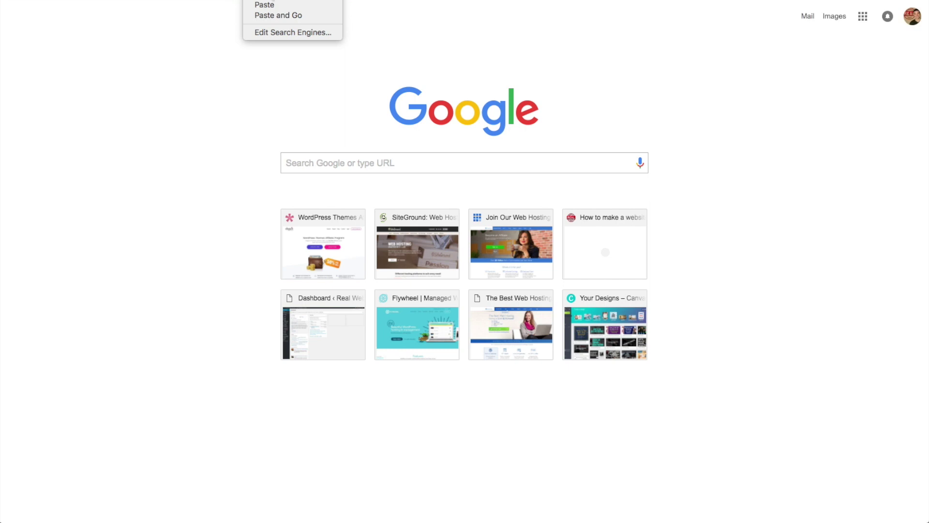
pyautogui.click(269, 5)
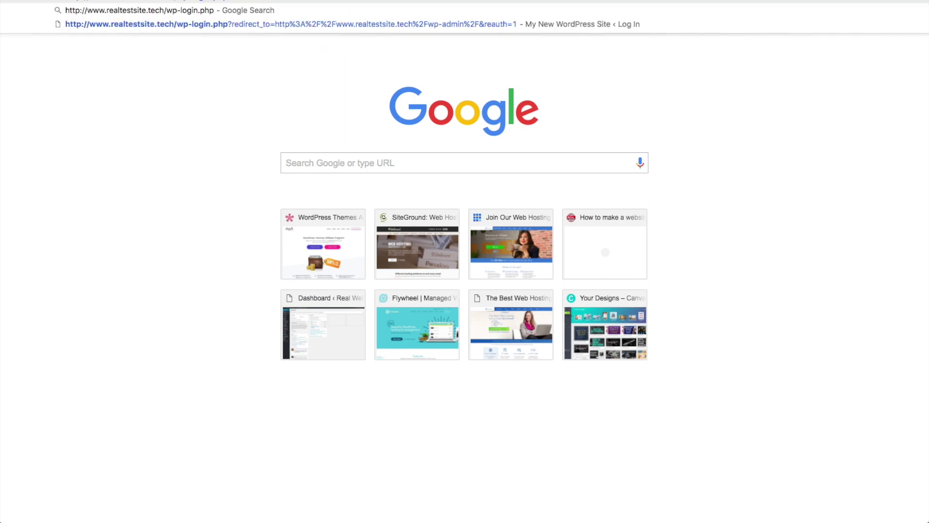
pyautogui.press('Return')
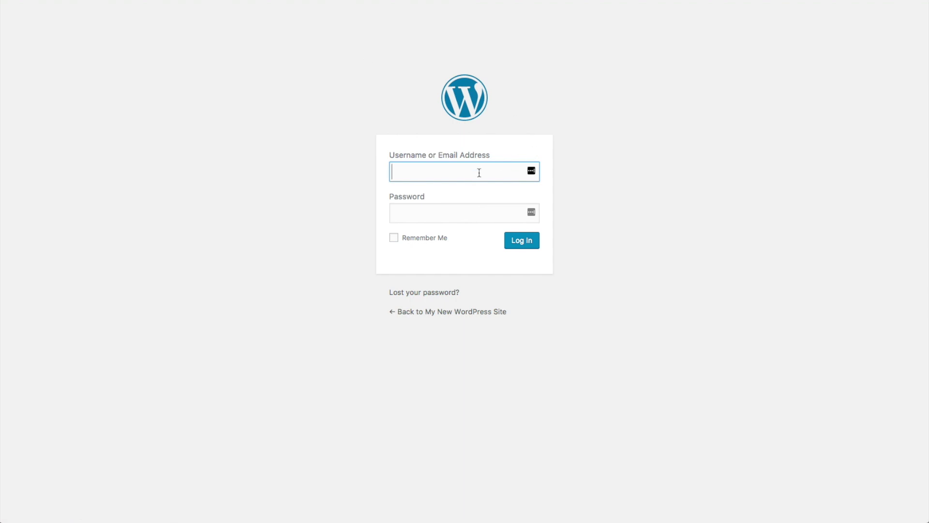
# Log in with the admin username and password, and save the login in LastPass
pyautogui.write('timrwh')
pyautogui.press('Tab')
pyautogui.write('************')
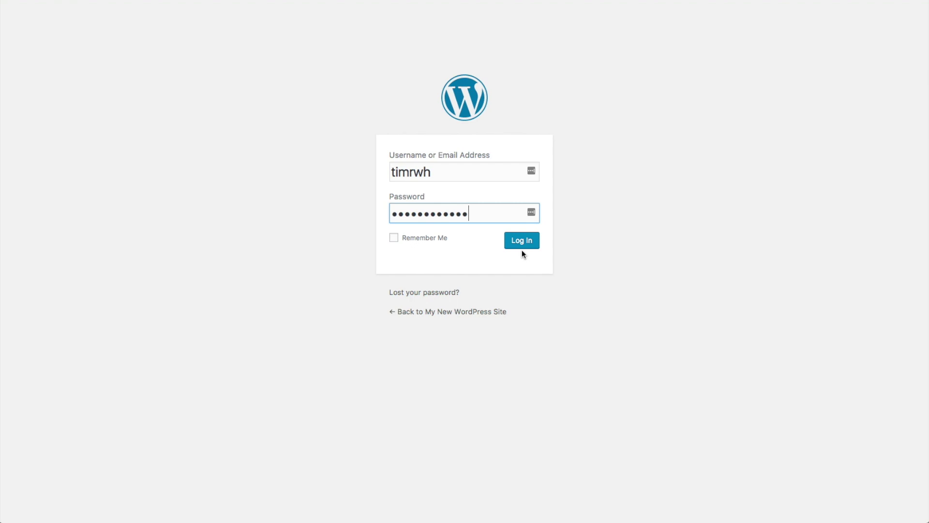
pyautogui.click(526, 242)
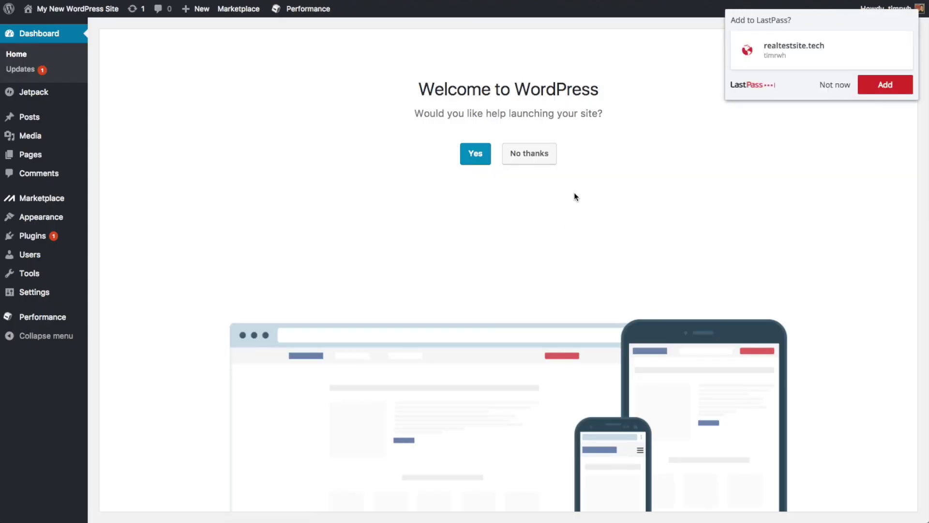
pyautogui.click(873, 87)
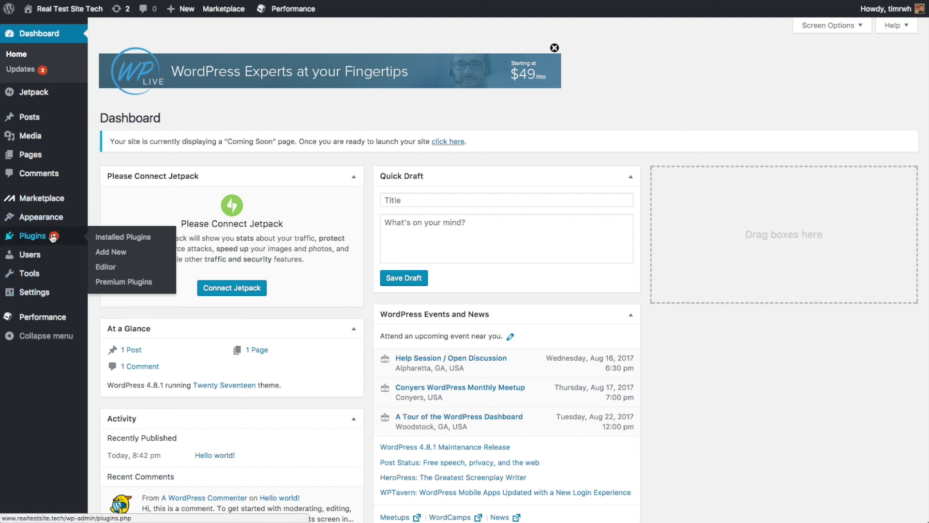
# In Settings > General, set the Timezone to New York
pyautogui.moveTo(47, 290)
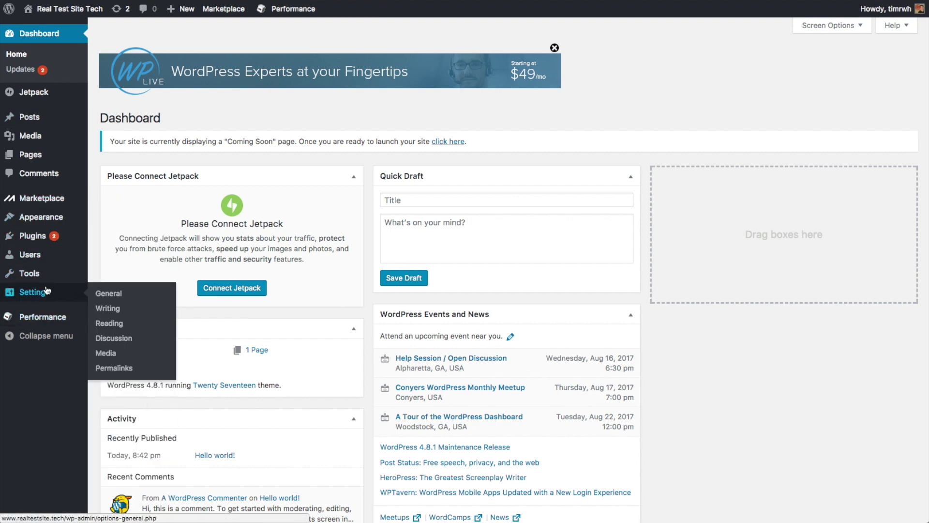
pyautogui.click(105, 294)
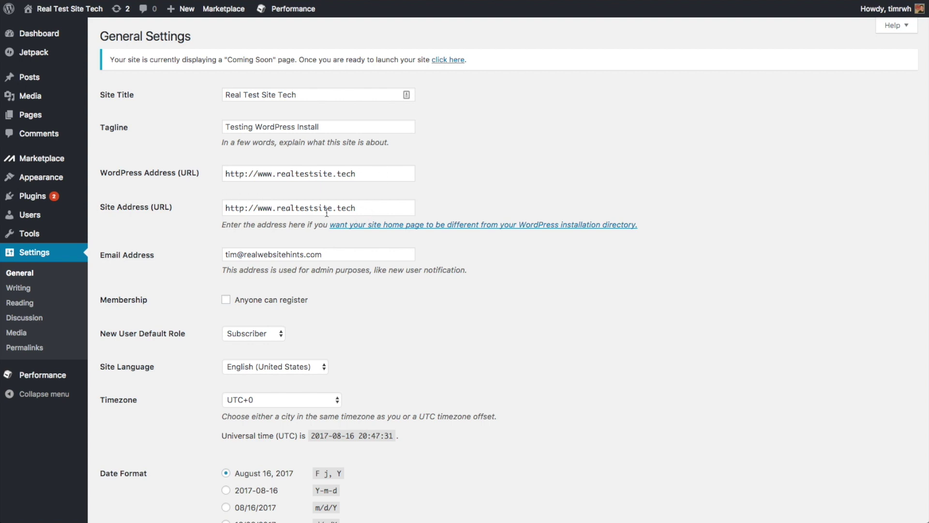
pyautogui.scroll(-3, 341, 230)
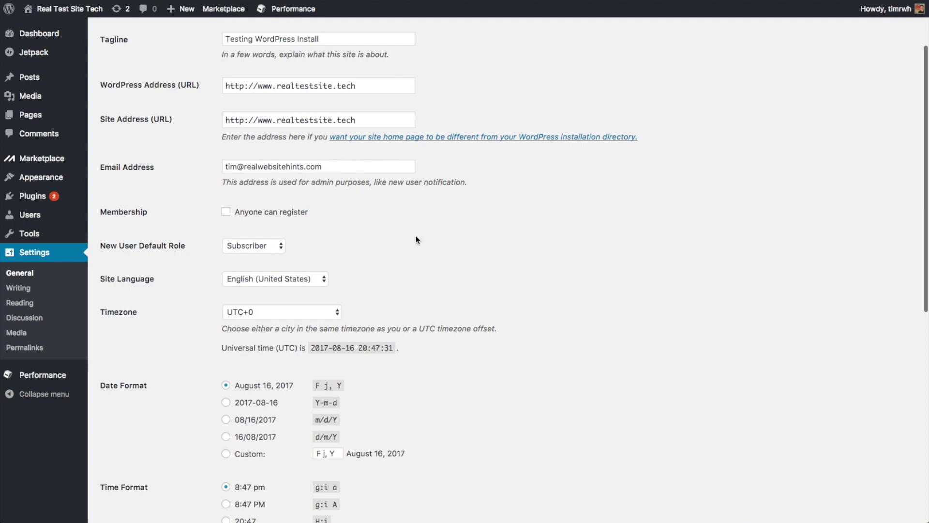
pyautogui.scroll(-3, 365, 257)
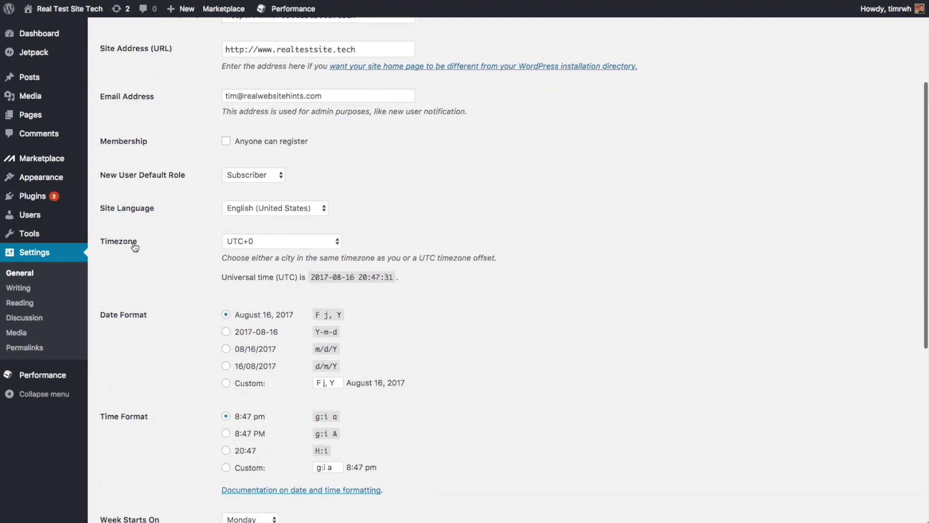
pyautogui.click(337, 241)
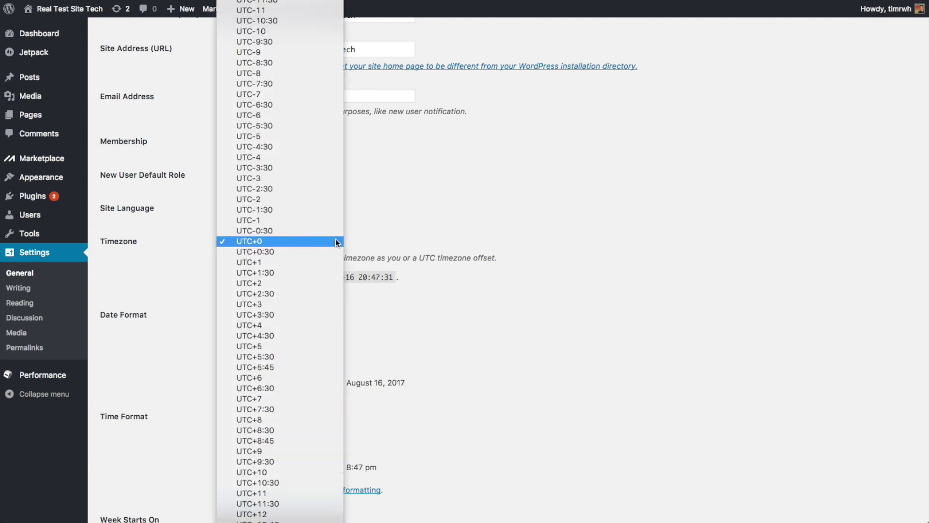
pyautogui.scroll(5, 286, 300)
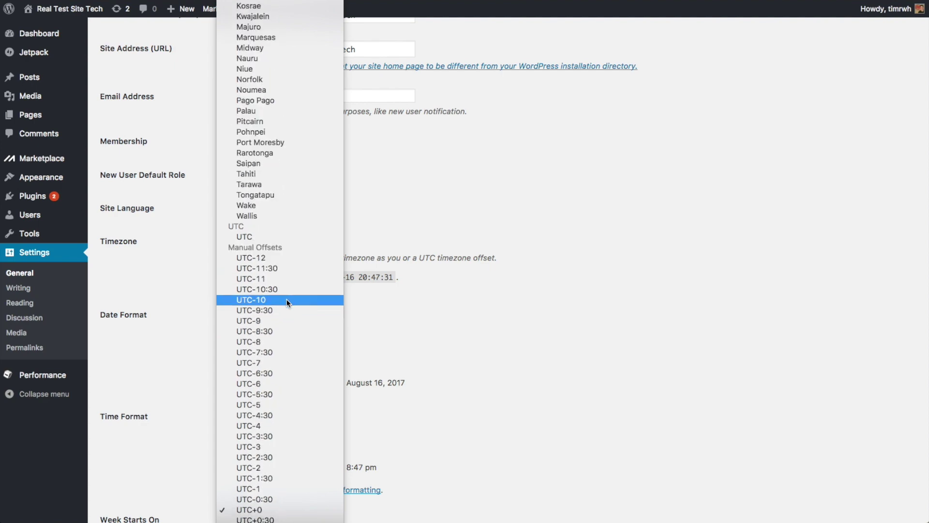
pyautogui.scroll(8, 286, 299)
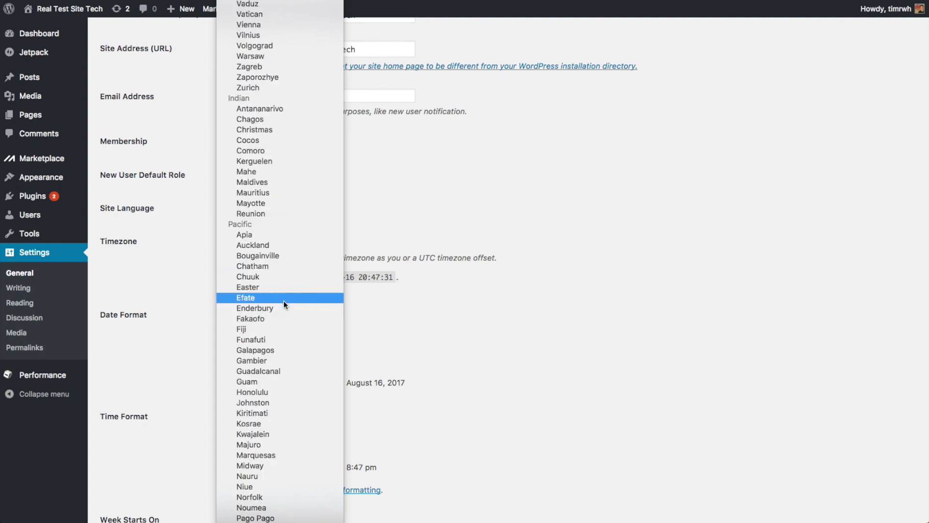
pyautogui.scroll(18, 285, 304)
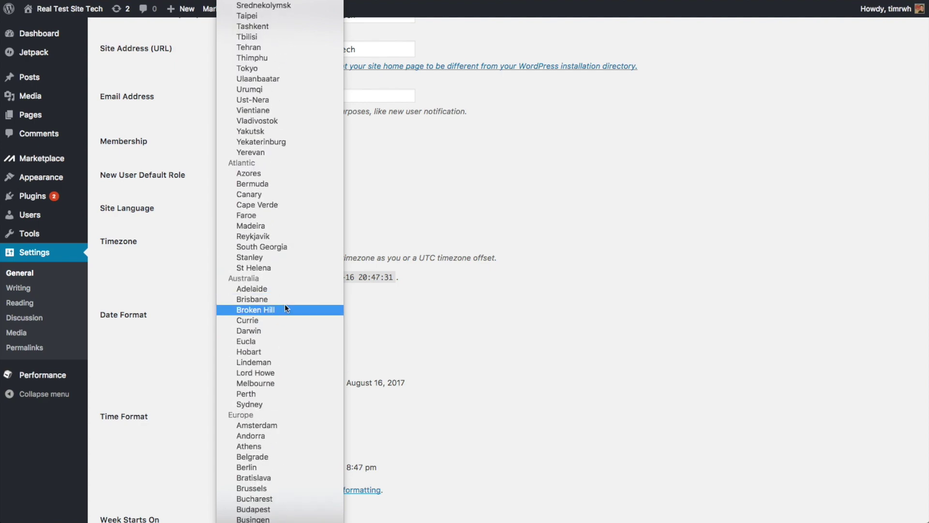
pyautogui.scroll(6, 284, 304)
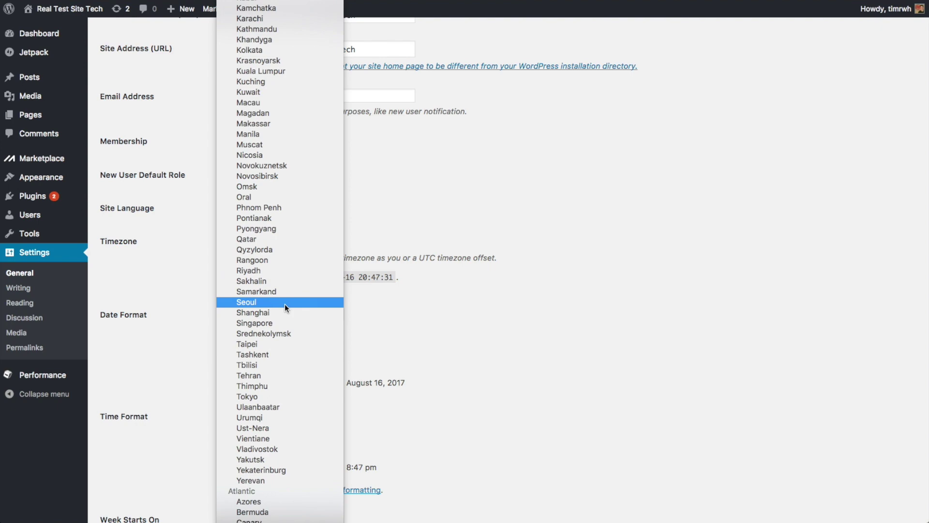
pyautogui.scroll(20, 284, 304)
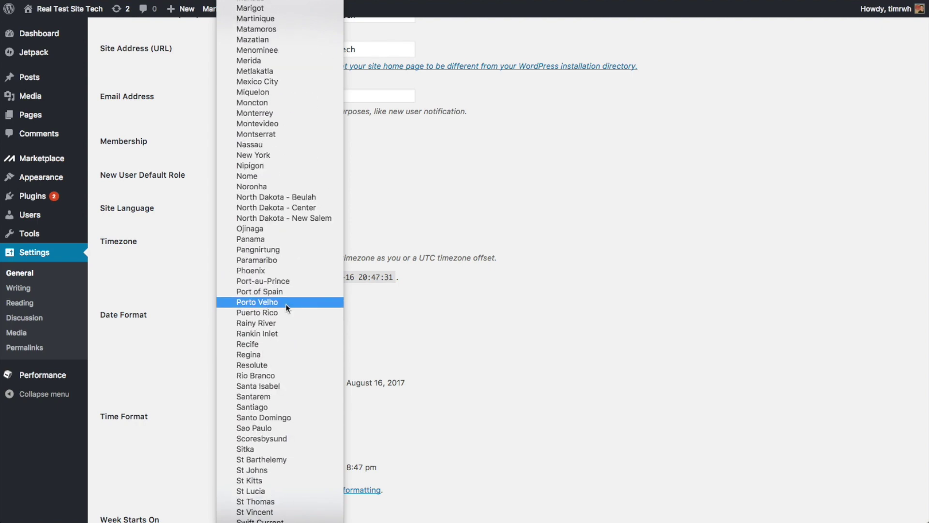
pyautogui.click(286, 154)
pyautogui.click(450, 317)
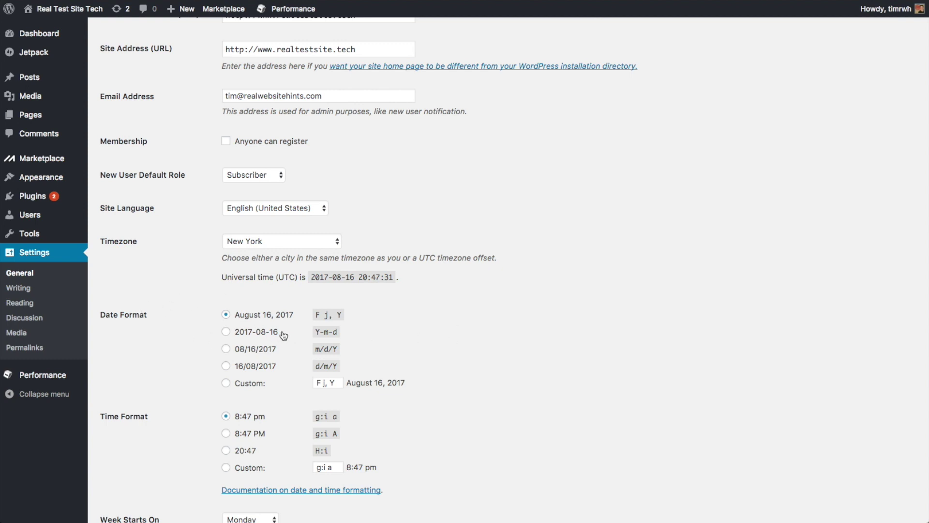
# Set Week Starts On to Sunday and save the general settings
pyautogui.scroll(-5, 397, 327)
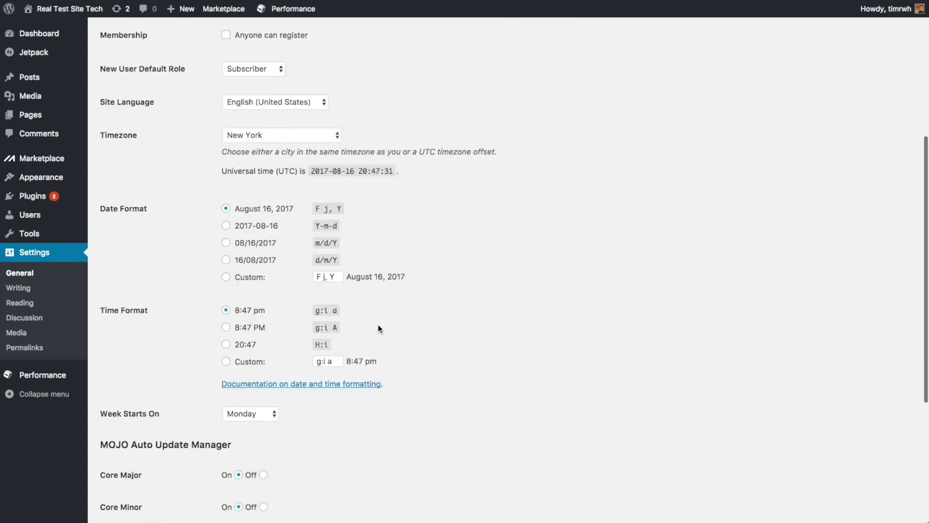
pyautogui.scroll(-1, 415, 304)
pyautogui.scroll(-5, 370, 318)
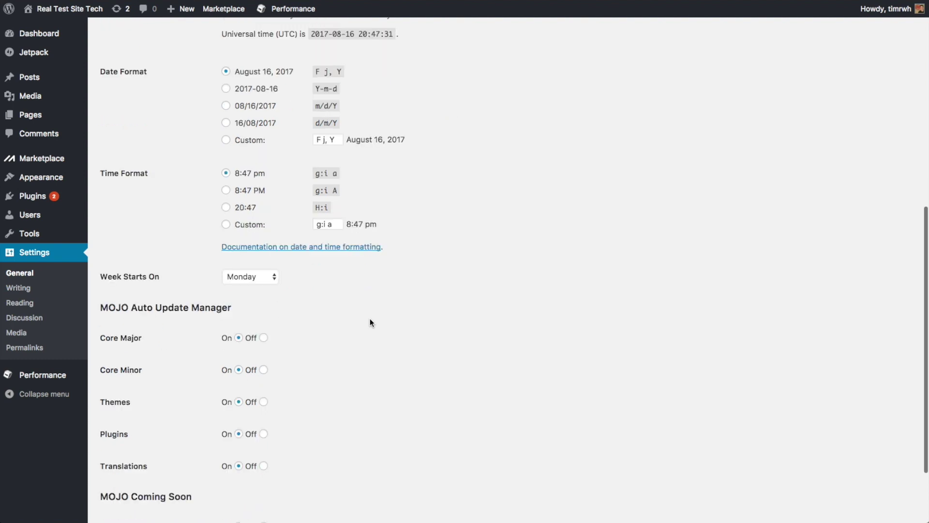
pyautogui.click(274, 278)
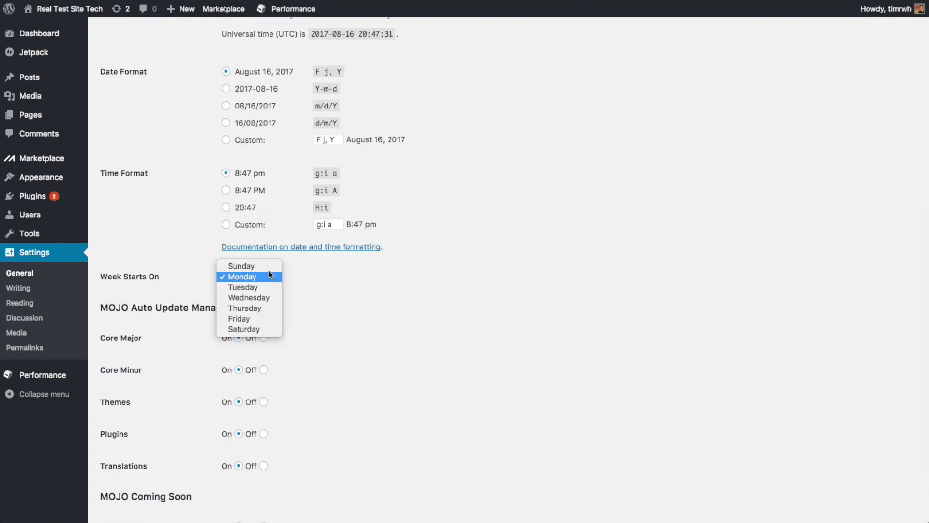
pyautogui.click(268, 264)
pyautogui.scroll(-2, 406, 296)
pyautogui.scroll(-2, 405, 297)
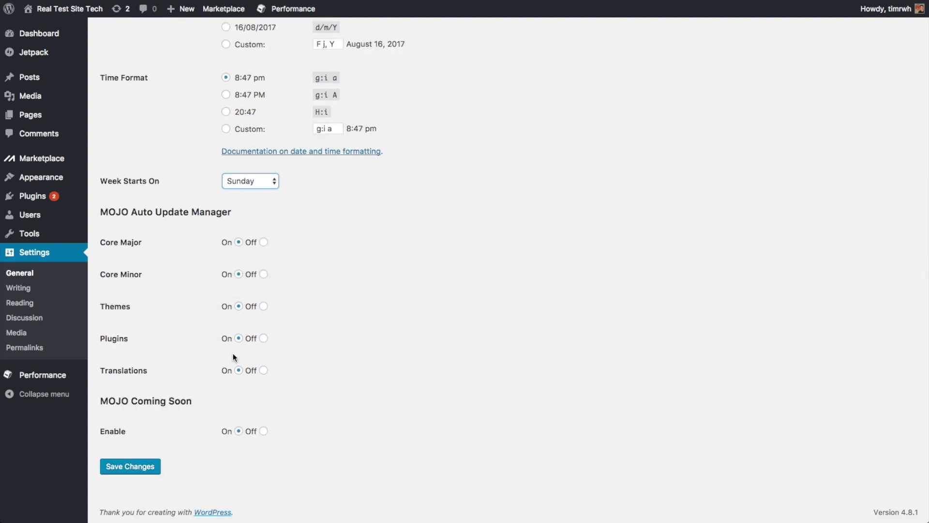
pyautogui.click(132, 465)
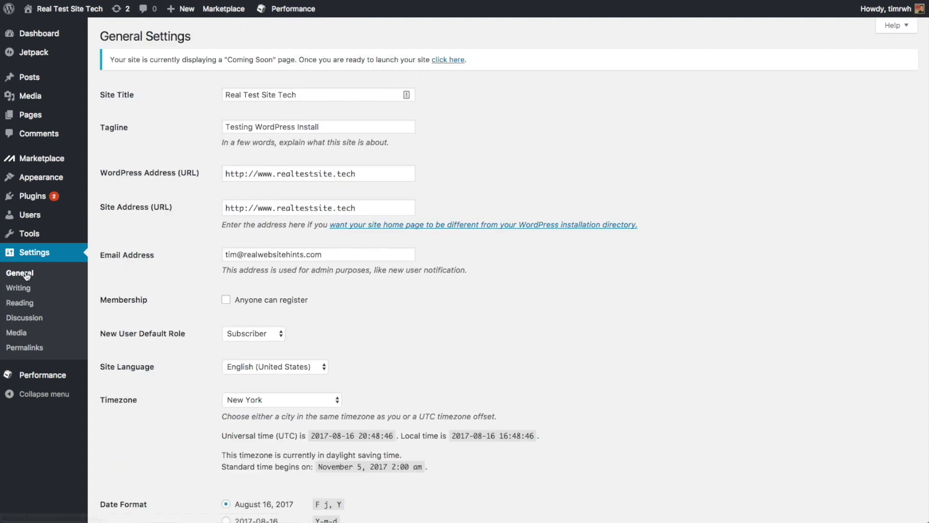
# Review the Reading settings' front page and search visibility options, then go to Permalinks
pyautogui.click(32, 304)
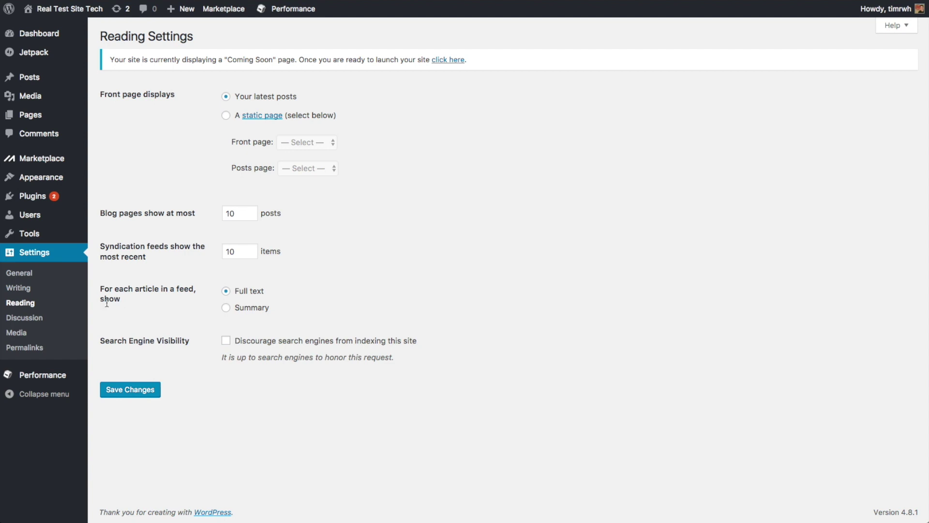
pyautogui.click(32, 348)
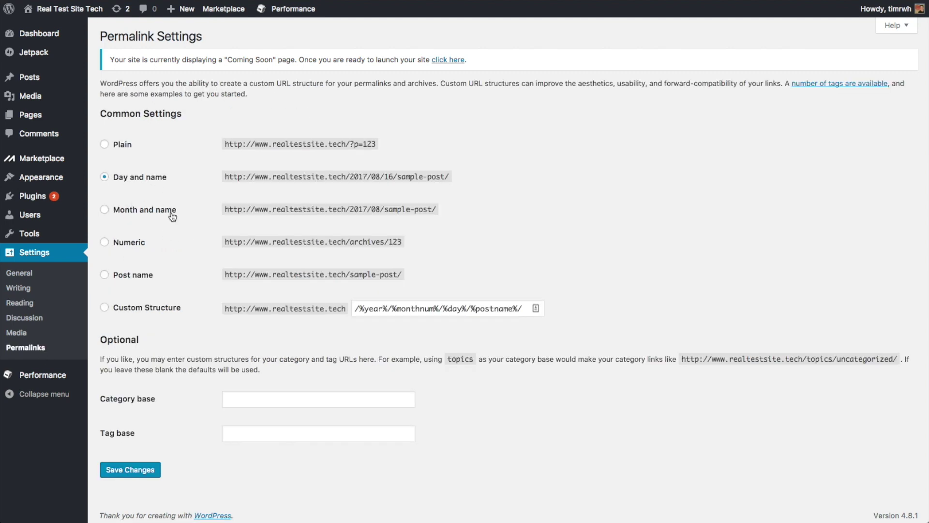
# Save the permalink structure as Post name, then select the Sample Page under Pages
pyautogui.click(104, 274)
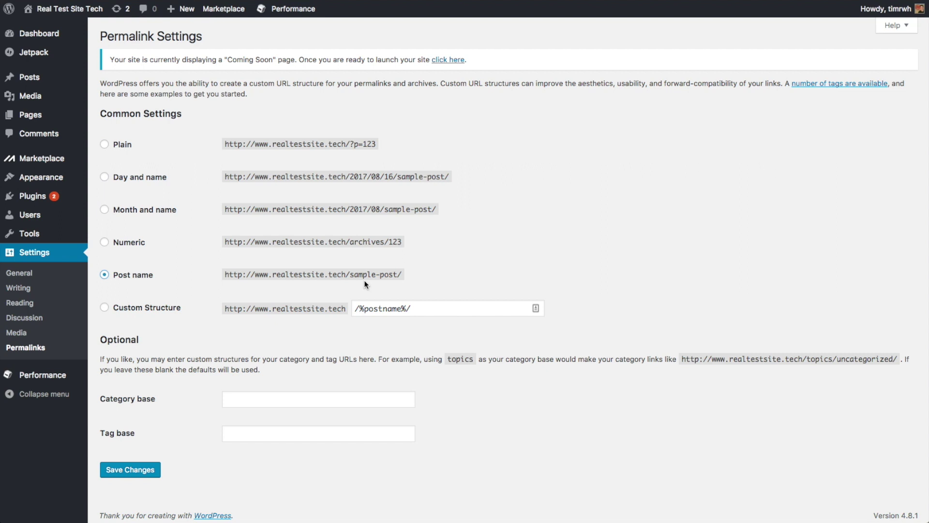
pyautogui.click(144, 470)
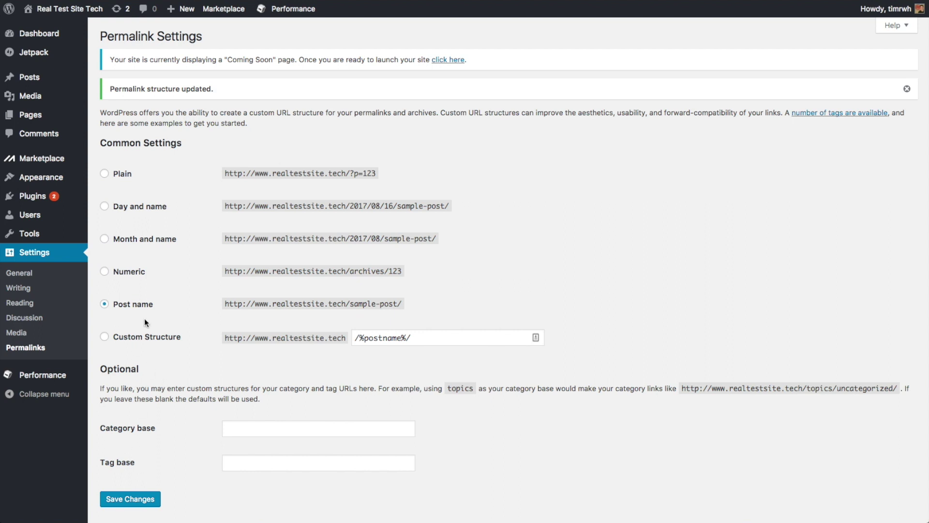
pyautogui.click(38, 118)
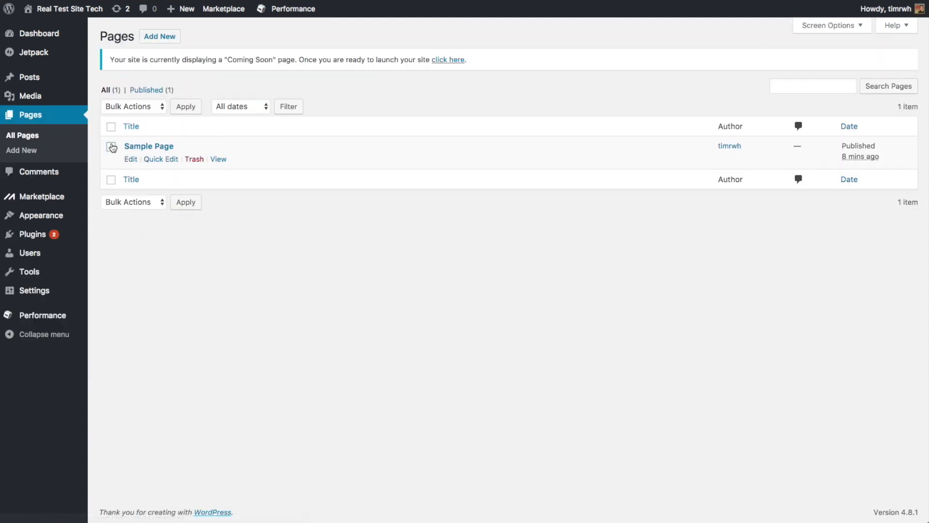
pyautogui.click(112, 147)
# Trash the Sample Page and the default Hello world! post
pyautogui.click(195, 160)
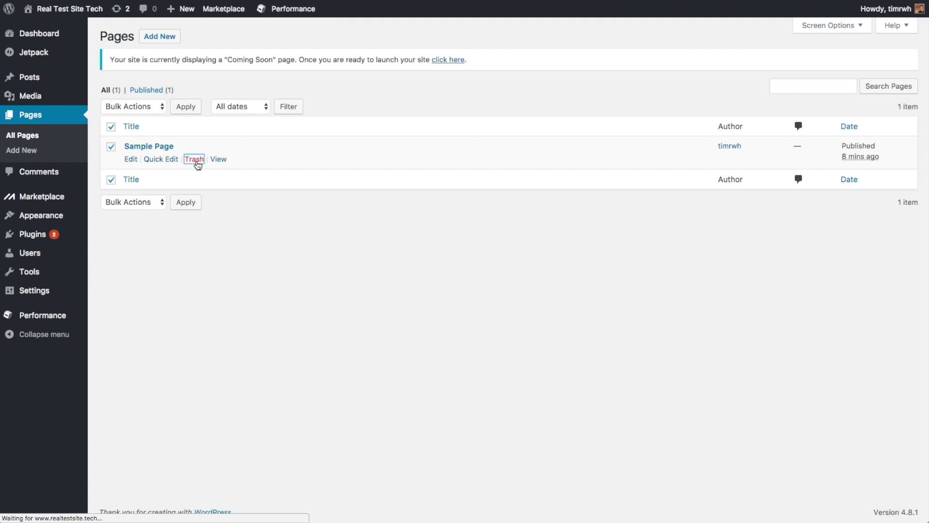
pyautogui.moveTo(46, 86)
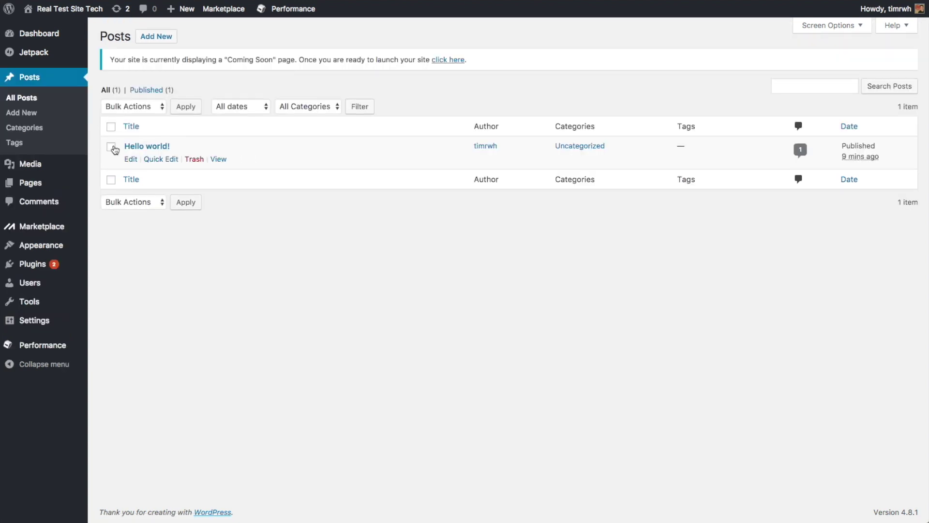
pyautogui.click(111, 147)
pyautogui.click(194, 161)
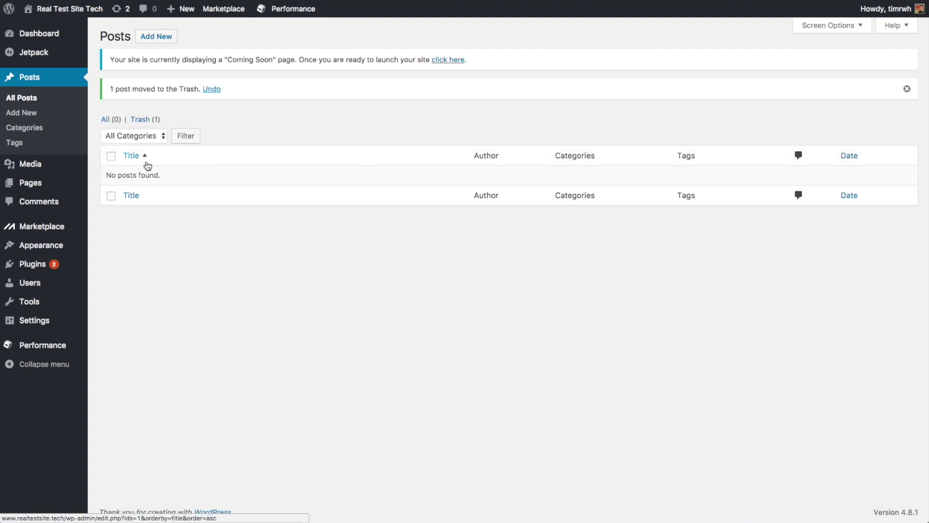
# Read through the Jetpack welcome page without connecting it, then open Installed Plugins
pyautogui.click(32, 57)
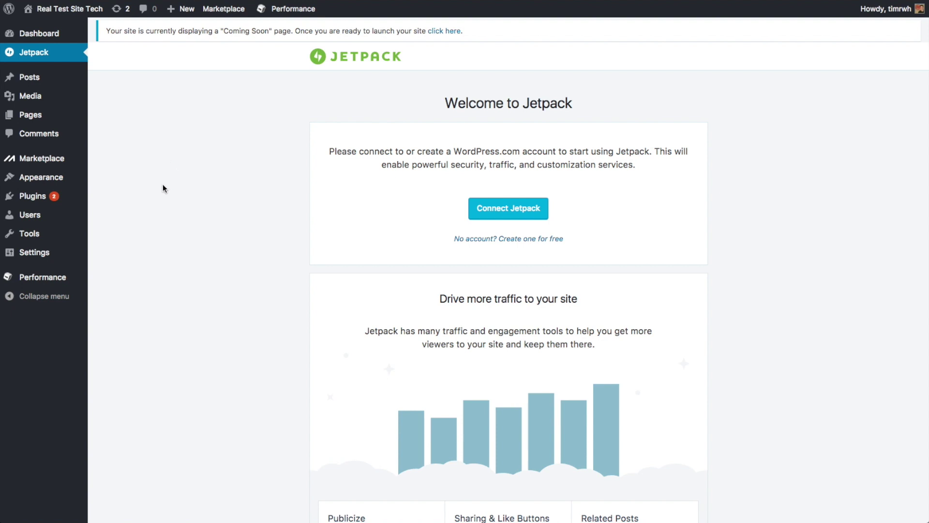
pyautogui.scroll(-3, 233, 206)
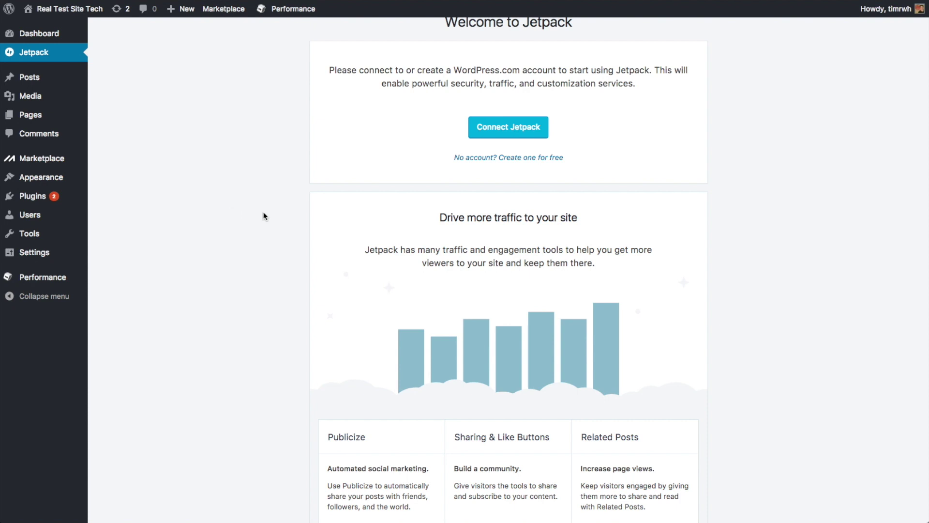
pyautogui.scroll(-1, 266, 213)
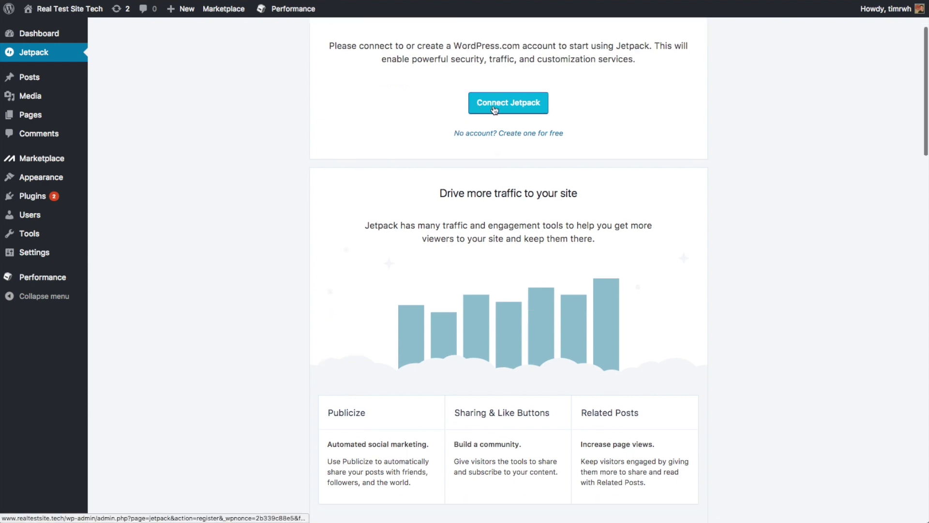
pyautogui.scroll(-5, 213, 225)
pyautogui.scroll(-3, 213, 225)
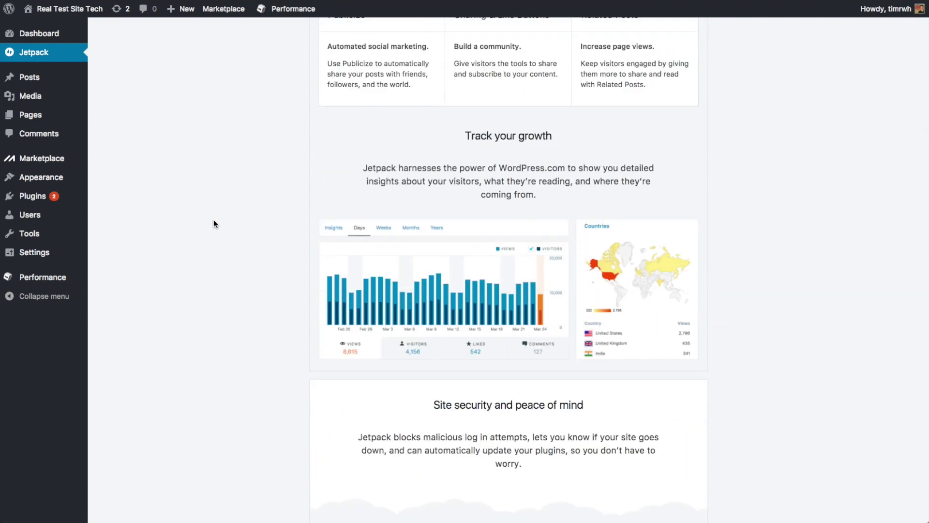
pyautogui.scroll(-2, 213, 224)
pyautogui.scroll(-5, 213, 222)
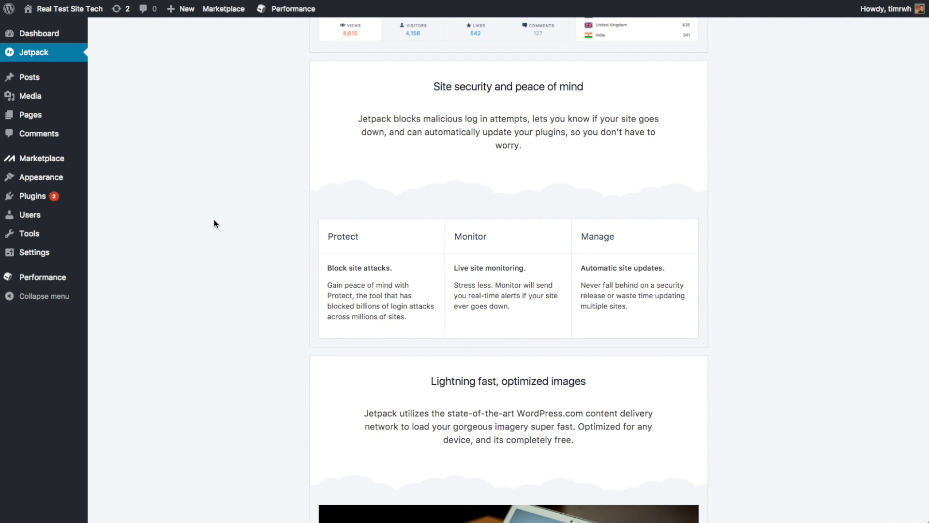
pyautogui.scroll(-2, 214, 224)
pyautogui.scroll(-3, 215, 223)
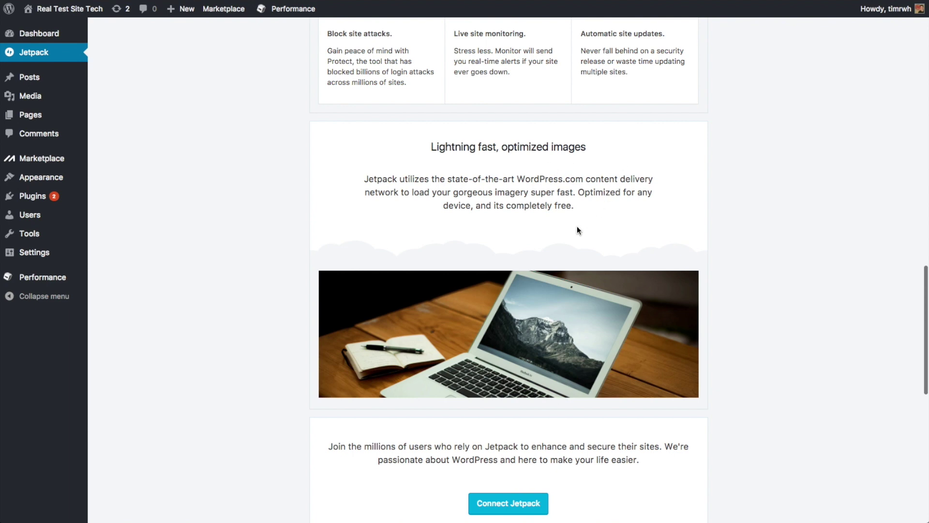
pyautogui.scroll(-3, 576, 226)
pyautogui.scroll(-1, 595, 290)
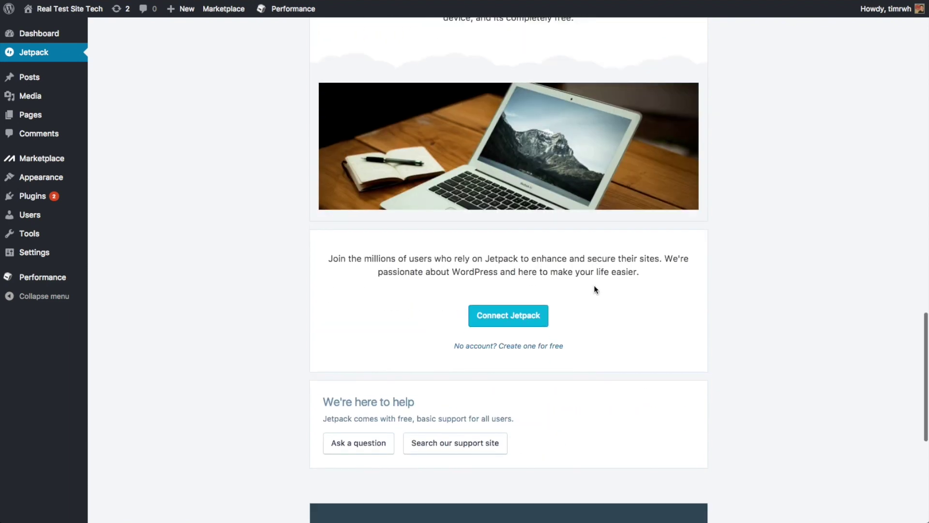
pyautogui.scroll(-1, 595, 290)
pyautogui.scroll(5, 595, 289)
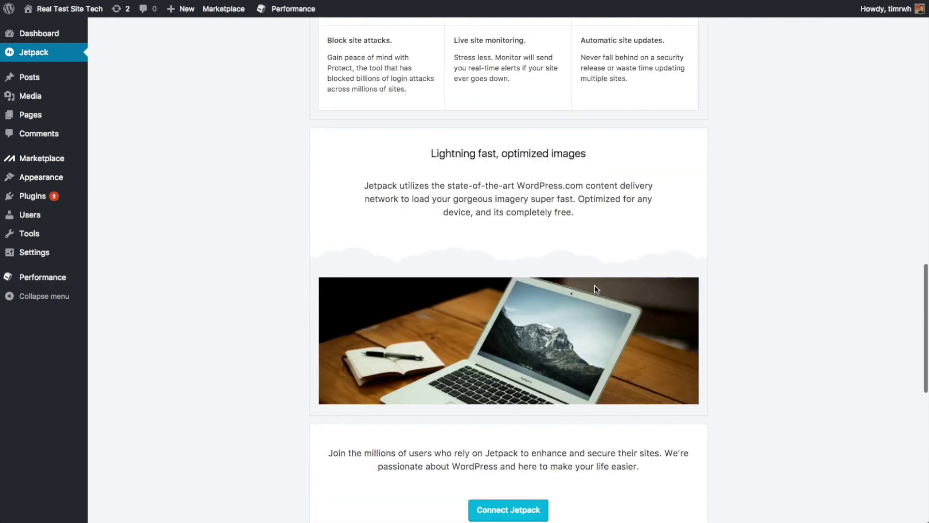
pyautogui.scroll(1, 595, 289)
pyautogui.scroll(15, 595, 289)
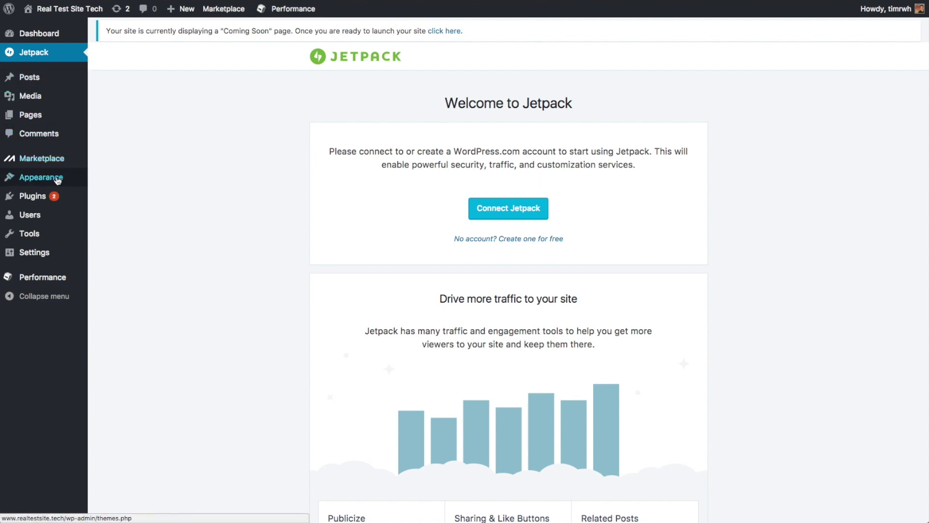
pyautogui.click(43, 197)
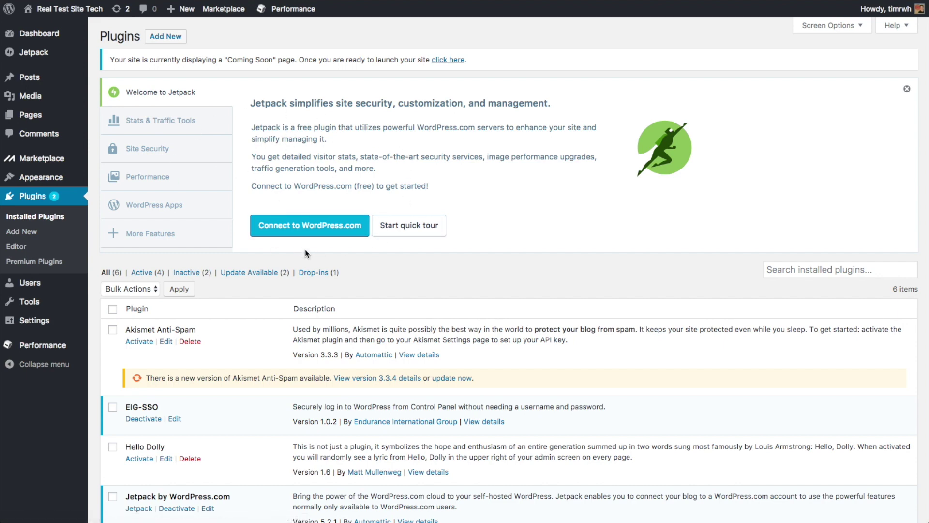
# Look over the six installed plugins and choose Delete under Hello Dolly
pyautogui.scroll(-4, 265, 281)
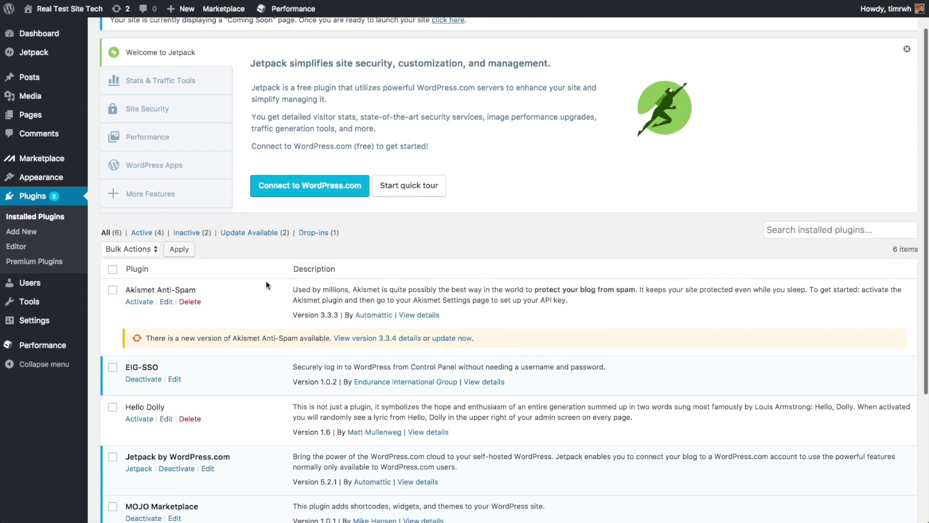
pyautogui.scroll(-4, 266, 280)
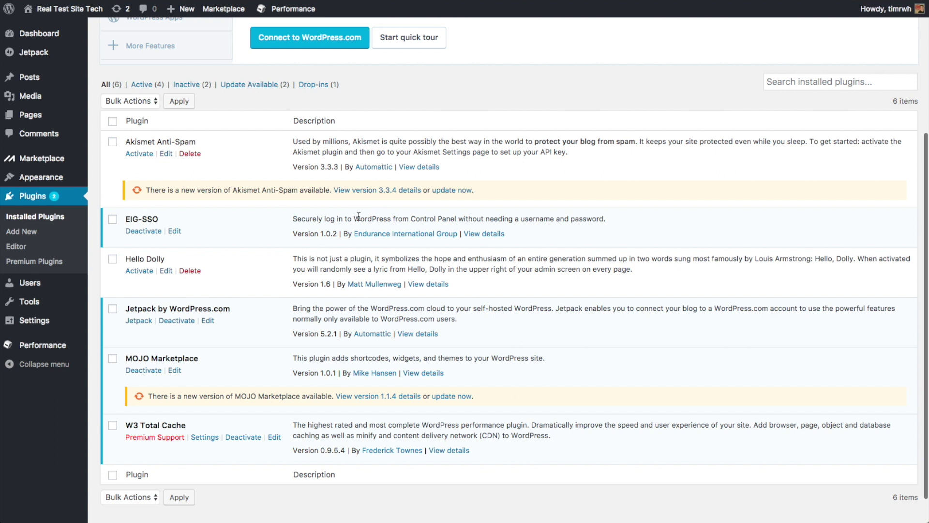
pyautogui.scroll(-1, 240, 263)
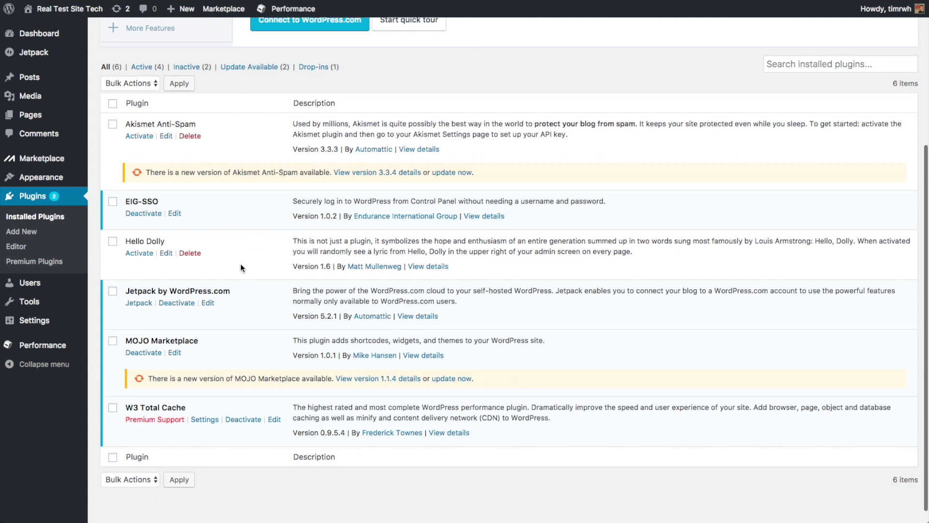
pyautogui.click(198, 252)
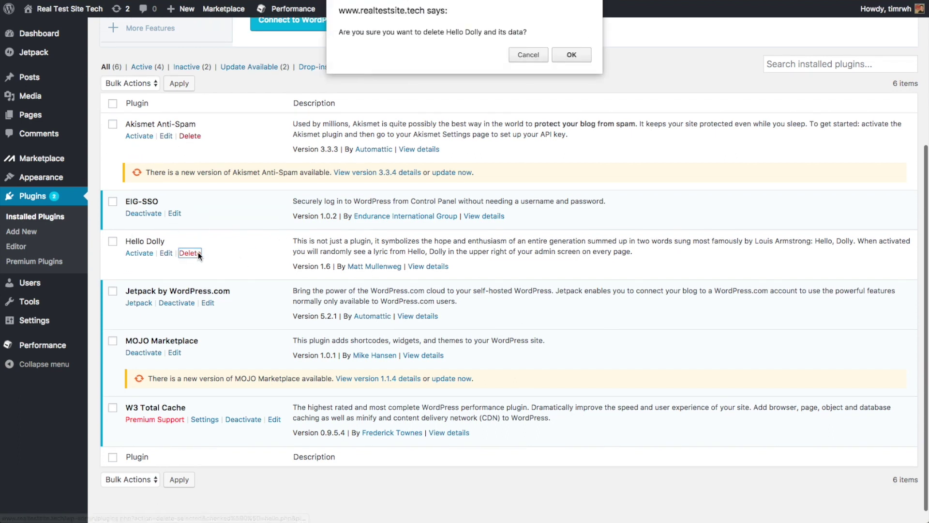
# Confirm deleting Hello Dolly, deactivate MOJO Marketplace, and return to the dashboard
pyautogui.click(562, 52)
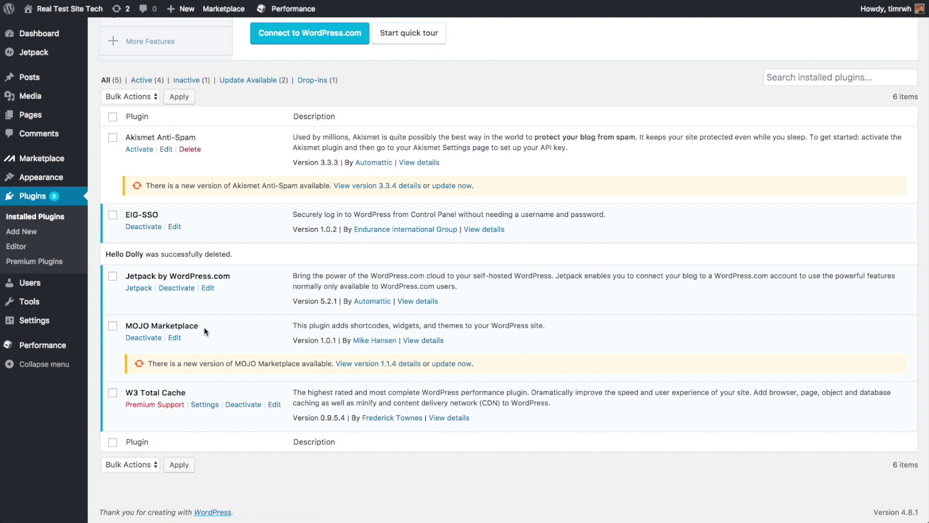
pyautogui.click(160, 340)
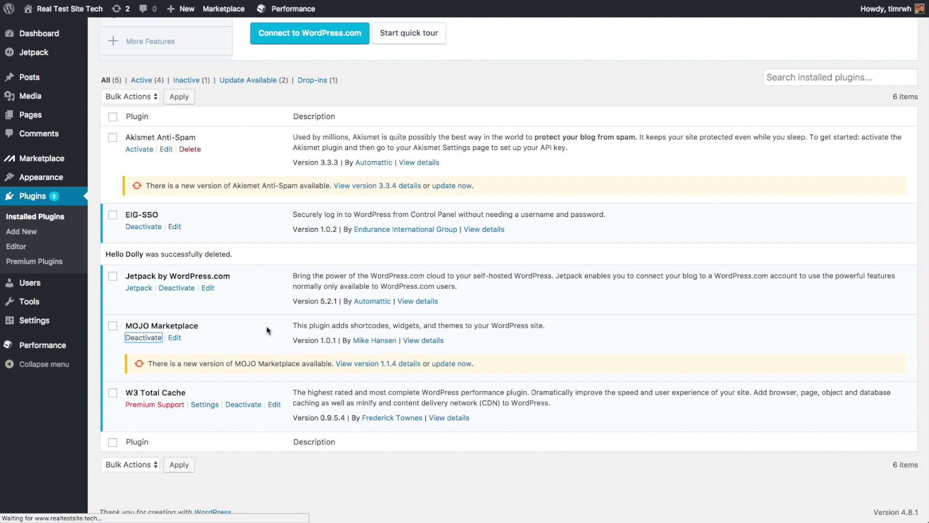
pyautogui.scroll(-5, 143, 313)
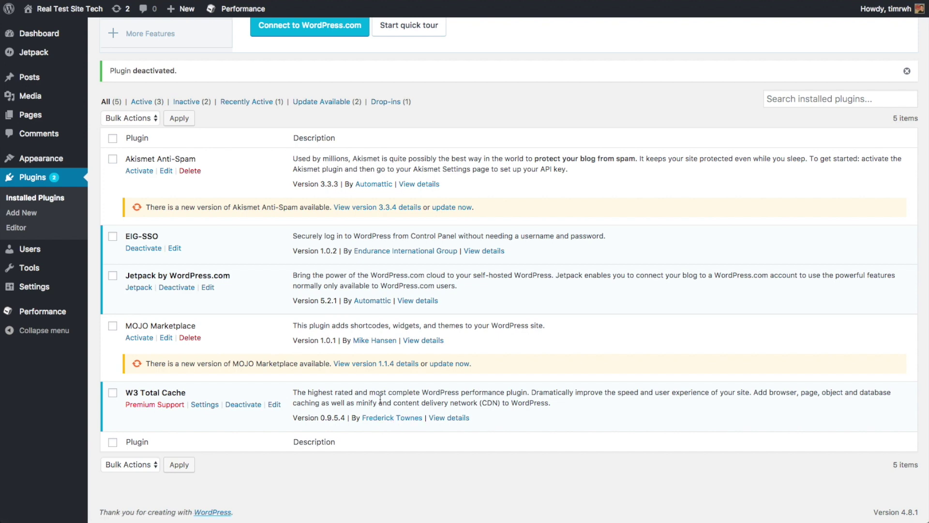
pyautogui.scroll(5, 380, 398)
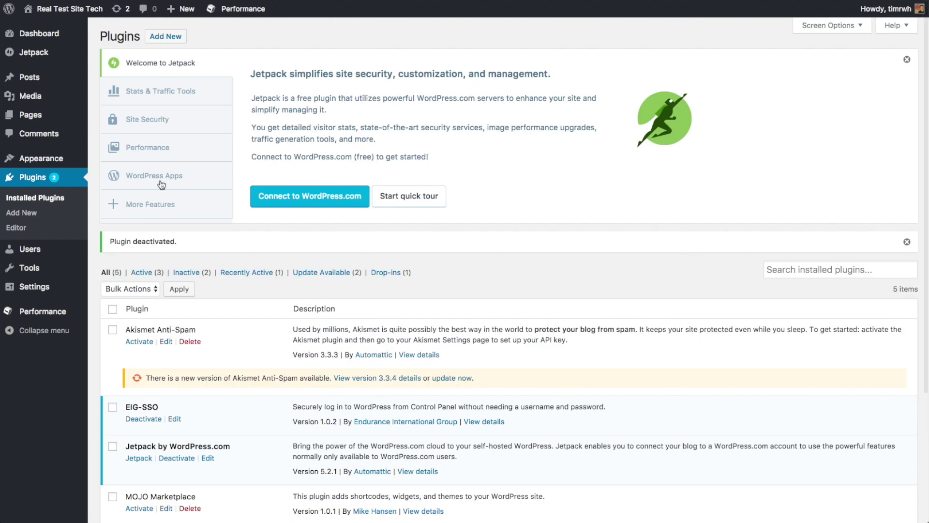
pyautogui.click(39, 34)
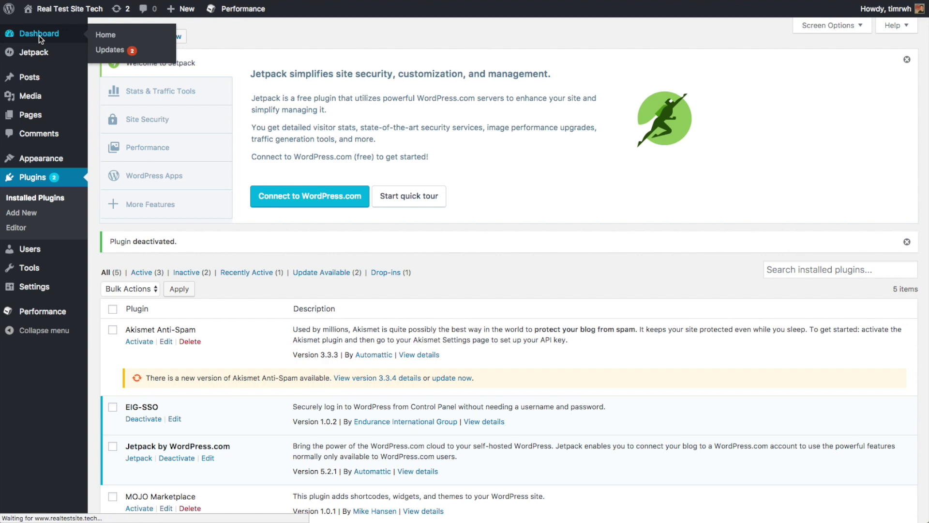